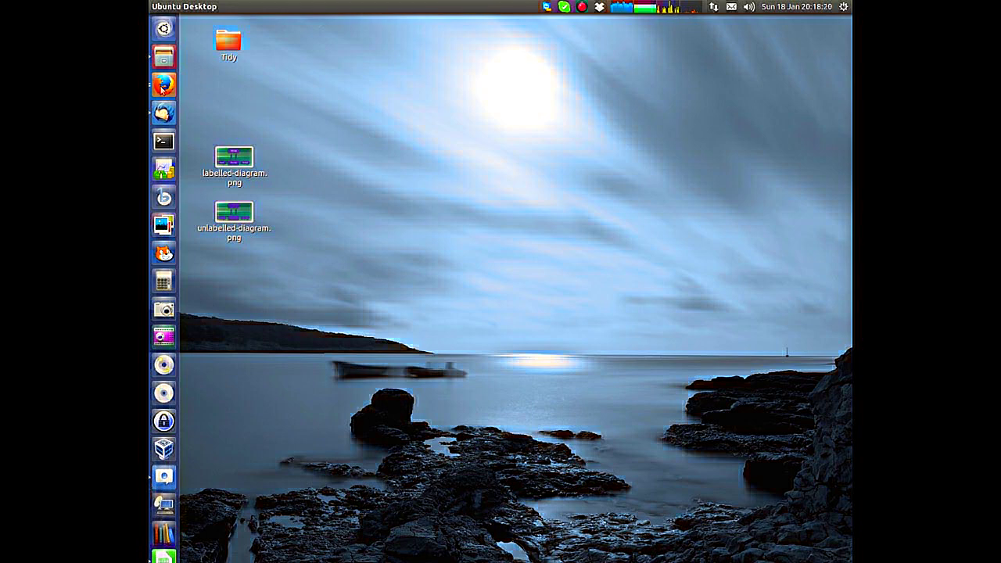
Step: Switch to the Firefox quiz review window and open the question bank of the YI Computer Science course
right_click(163, 83)
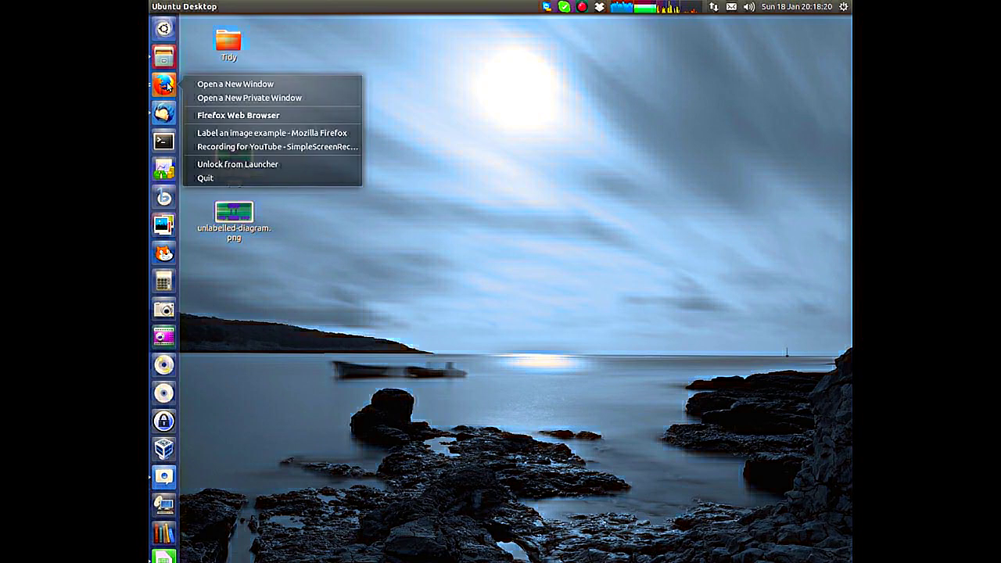
click(277, 134)
scroll(496, 203, up, 8)
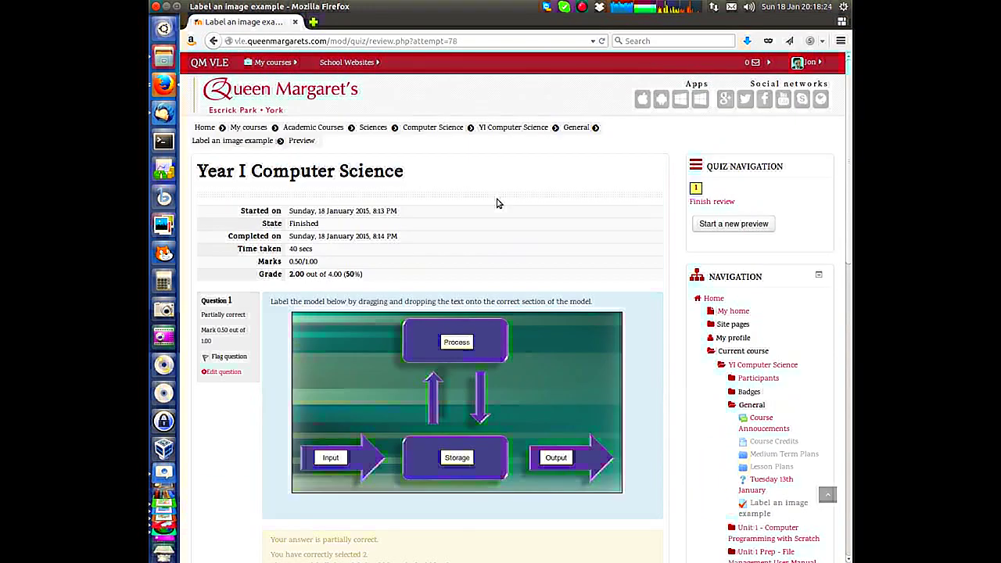
click(517, 128)
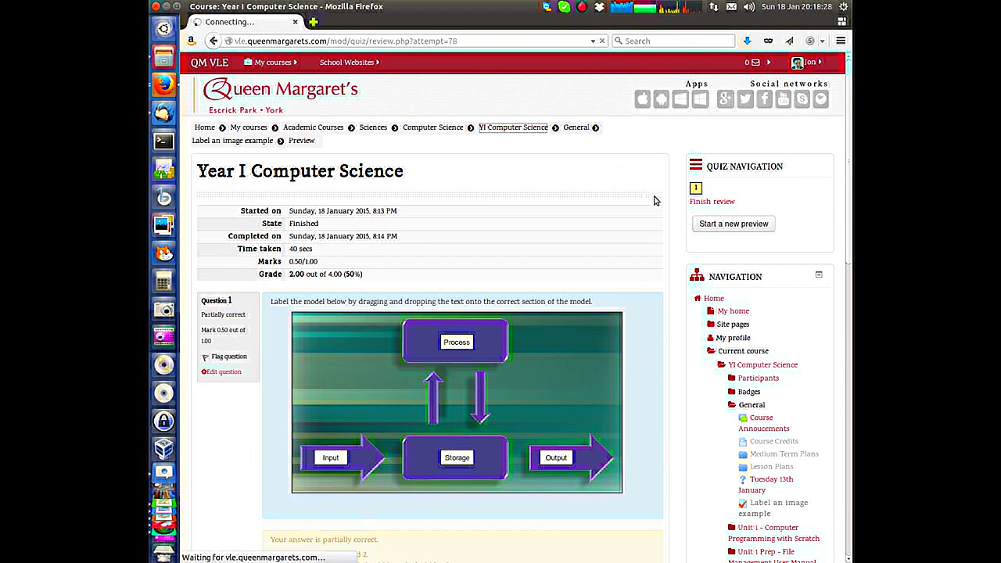
scroll(657, 201, down, 5)
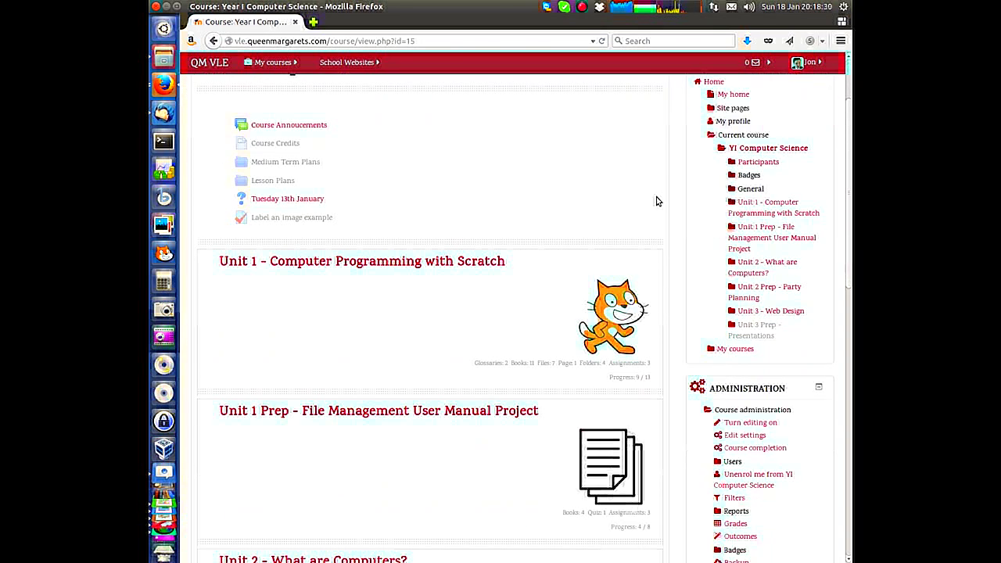
scroll(656, 201, down, 4)
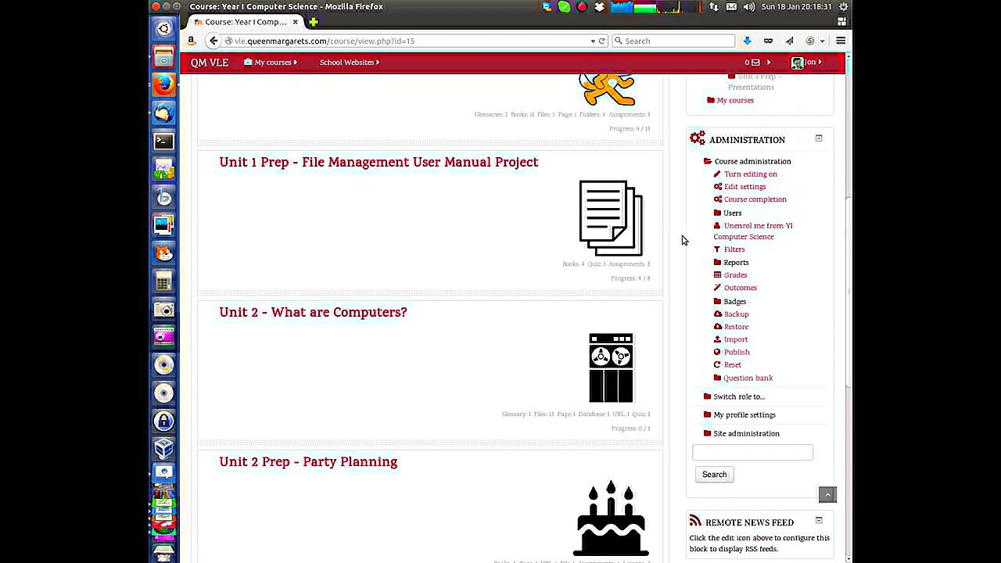
click(751, 378)
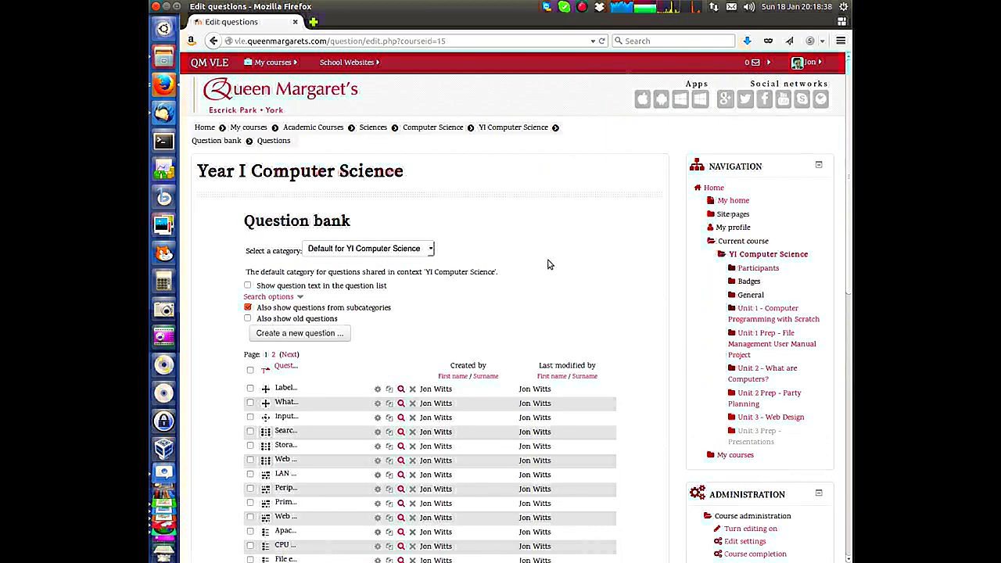
Step: Select the What are Computers? category and add a new Drag and drop onto image question to it
click(429, 249)
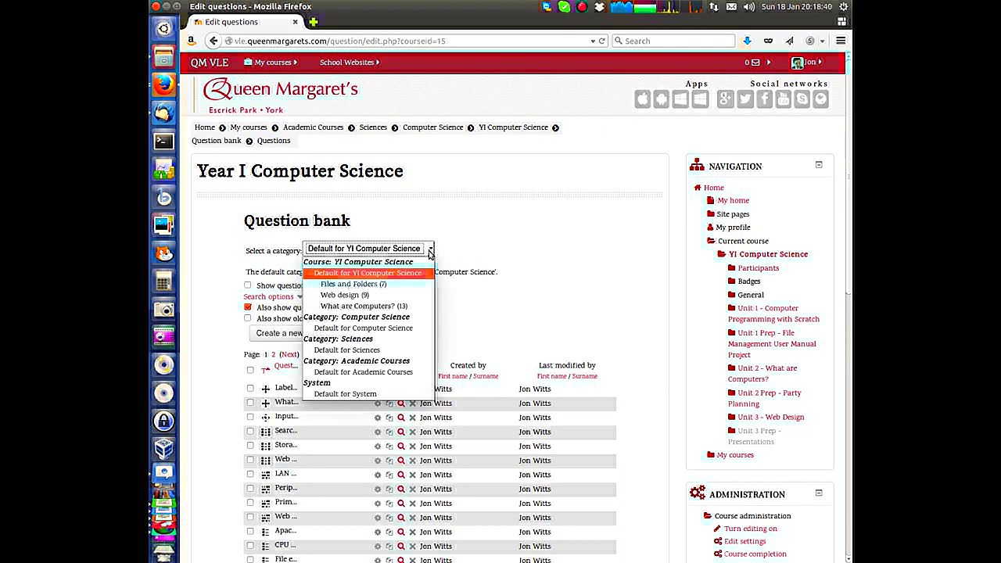
click(407, 306)
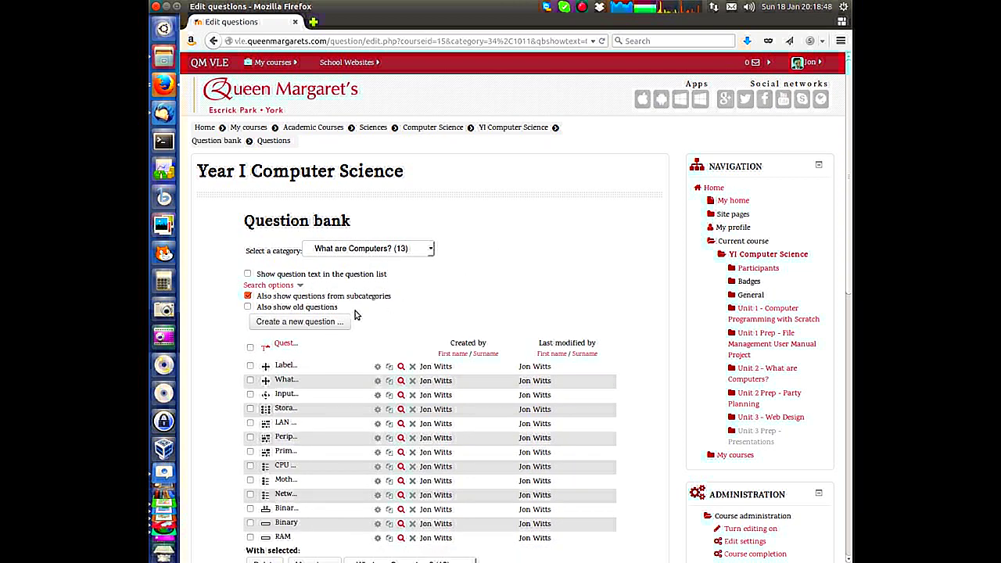
click(327, 322)
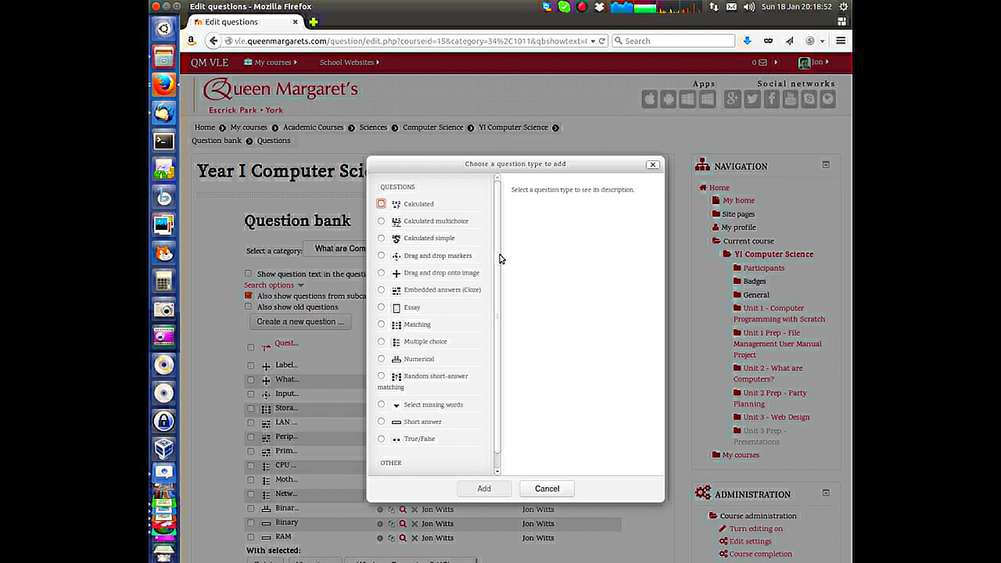
click(381, 273)
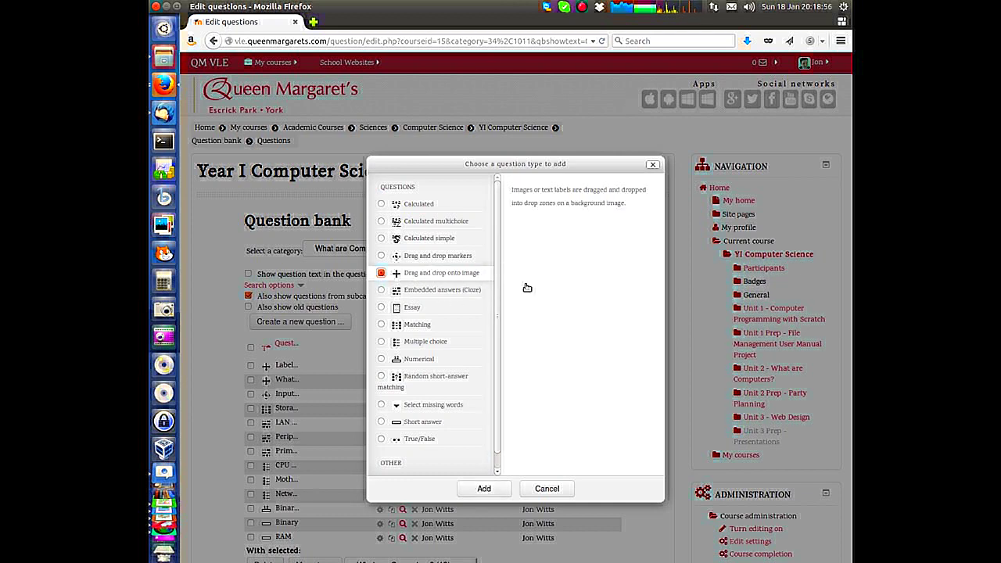
click(491, 491)
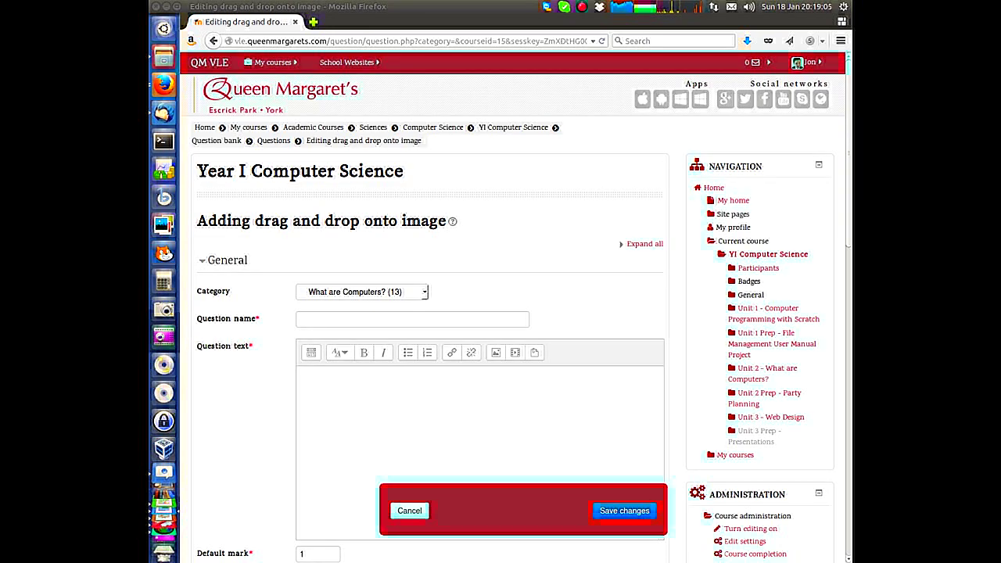
Step: Name the question "What are Computers Model - Drag and Drop"
click(449, 322)
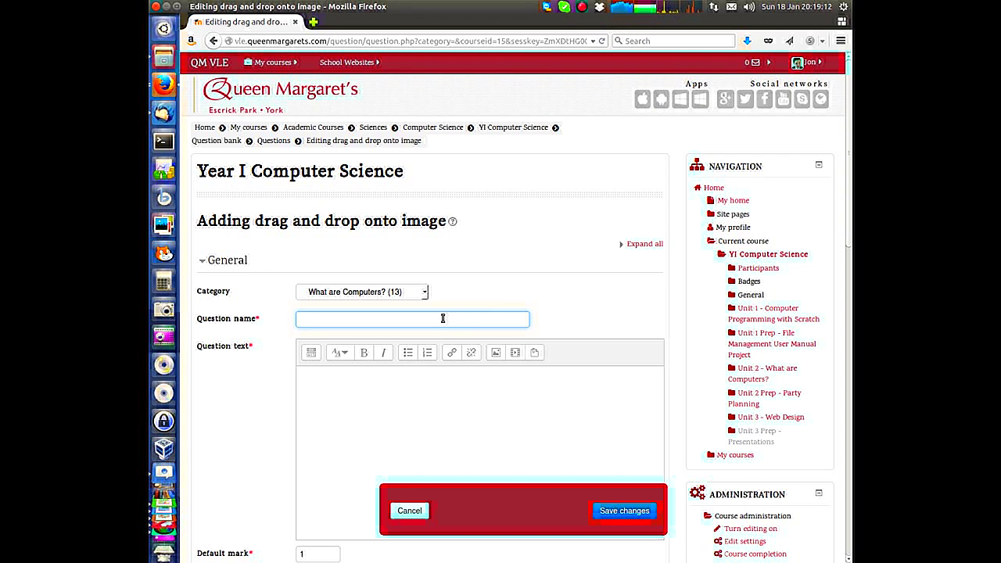
text(What are)
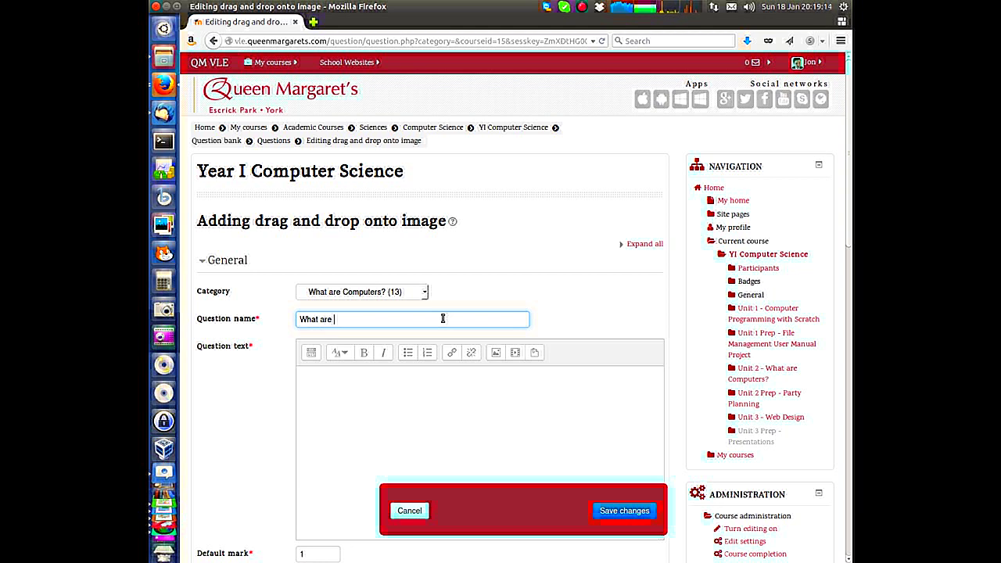
text( Computers )
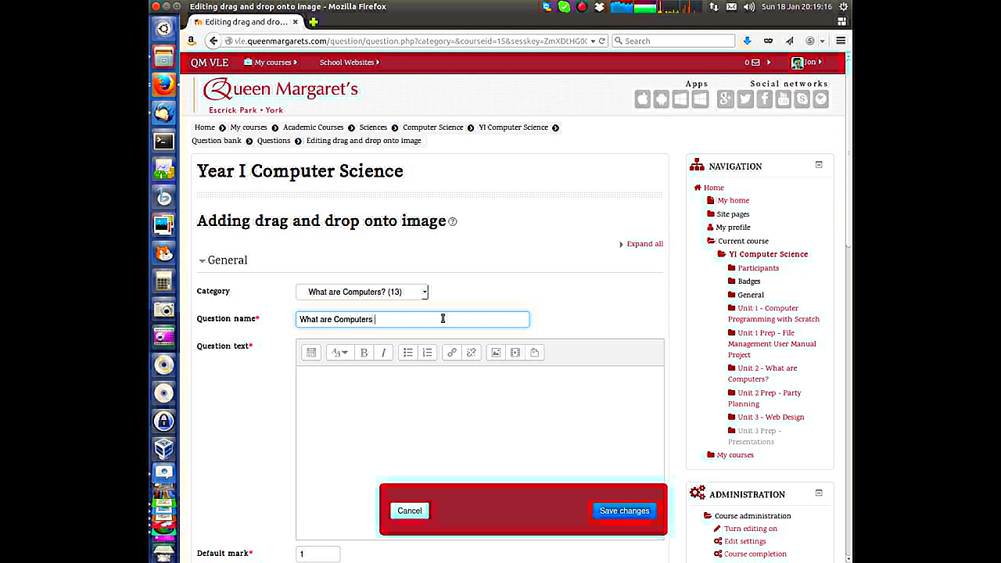
text(Model - Drag and Drop)
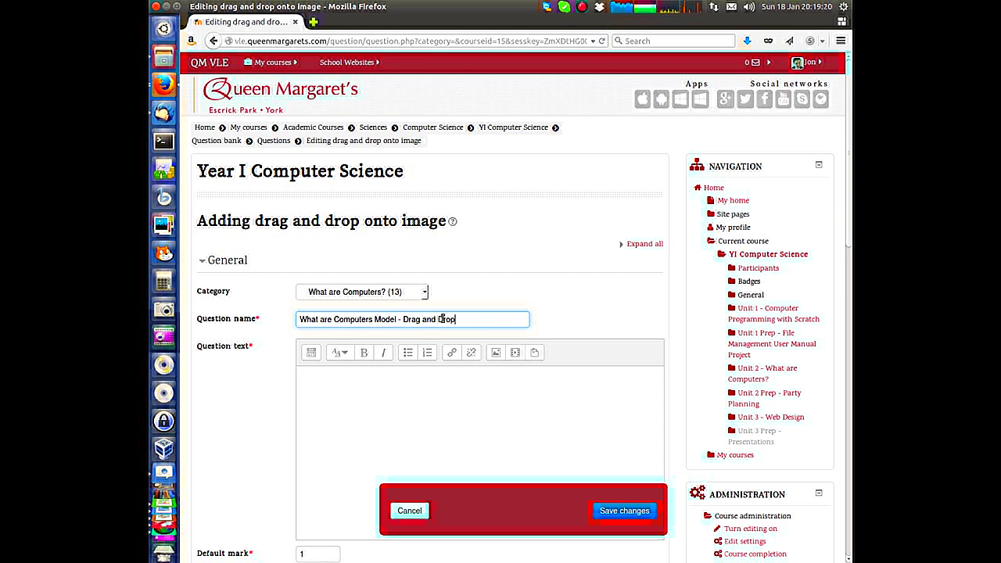
Step: Enter the question text "Label the model below by dragging and dropping the text onto the correct section of the model"
click(495, 387)
scroll(519, 373, down, 3)
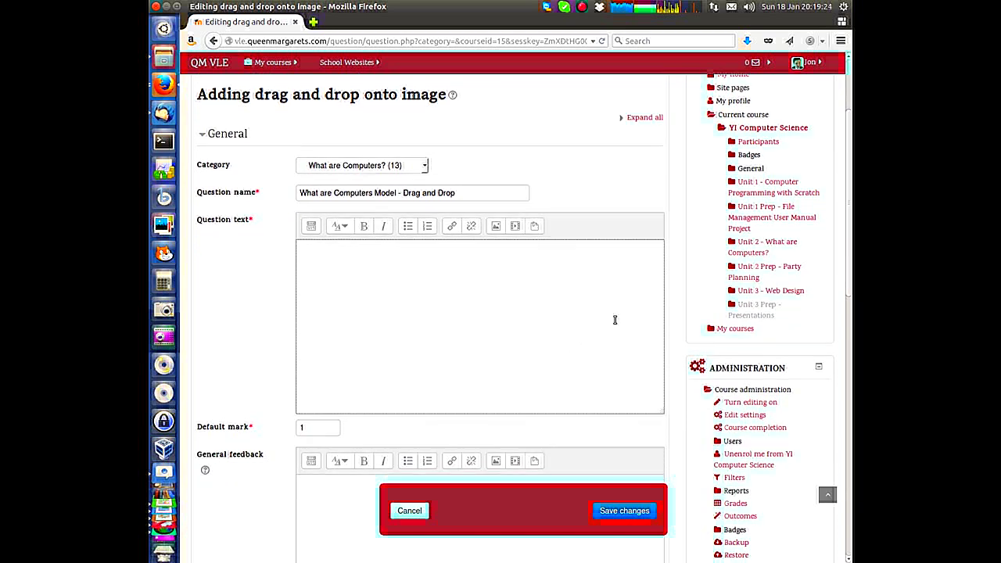
scroll(615, 318, down, 1)
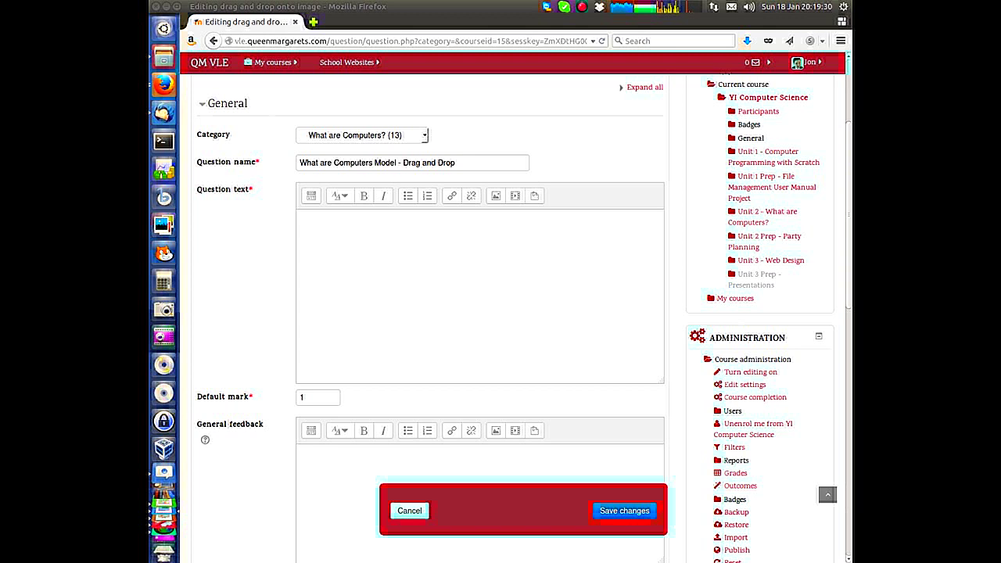
click(538, 228)
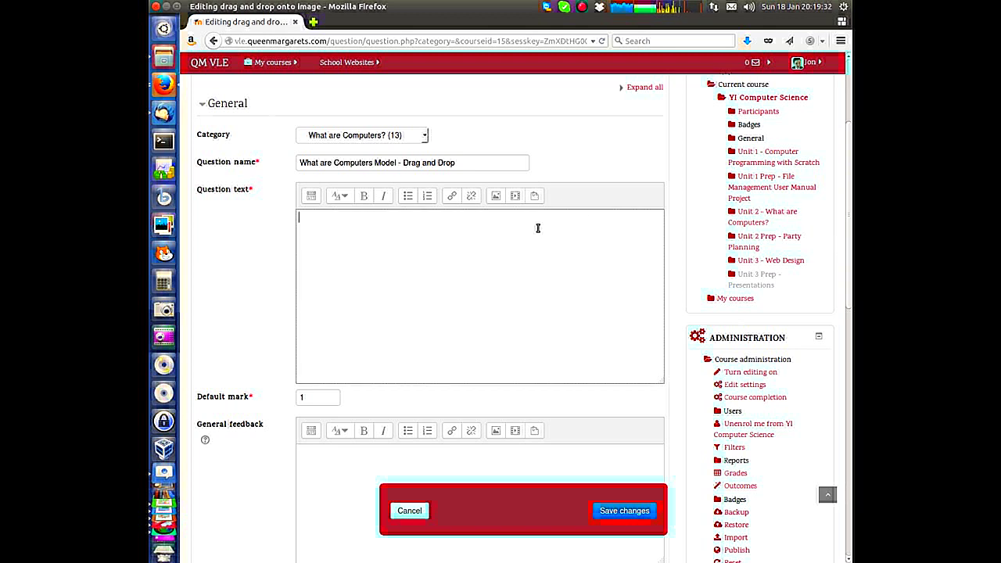
text(Label the model below by dragging and dropping the text onto the correct section of the model)
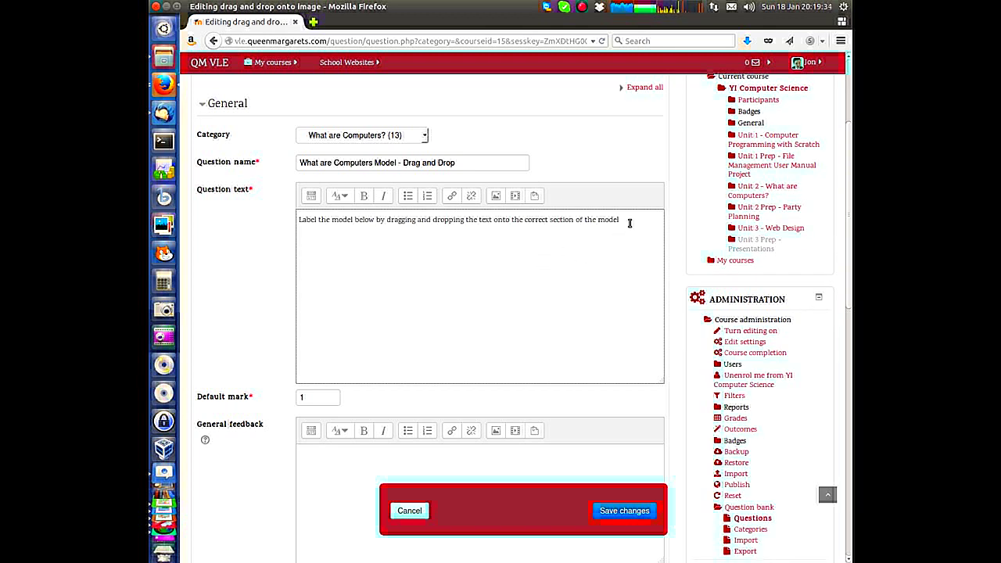
Step: Set the question's default mark to 4
scroll(626, 251, down, 3)
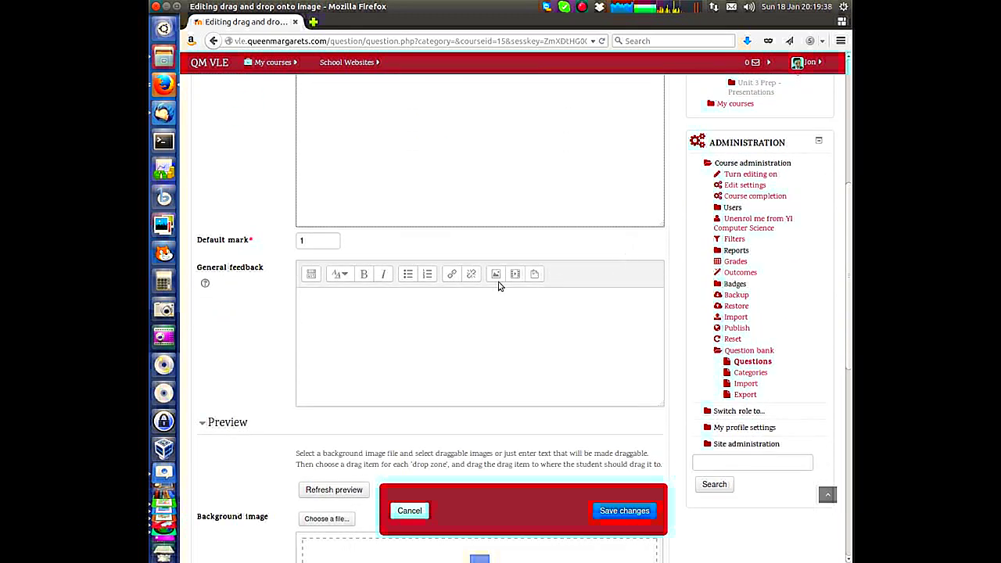
double_click(326, 240)
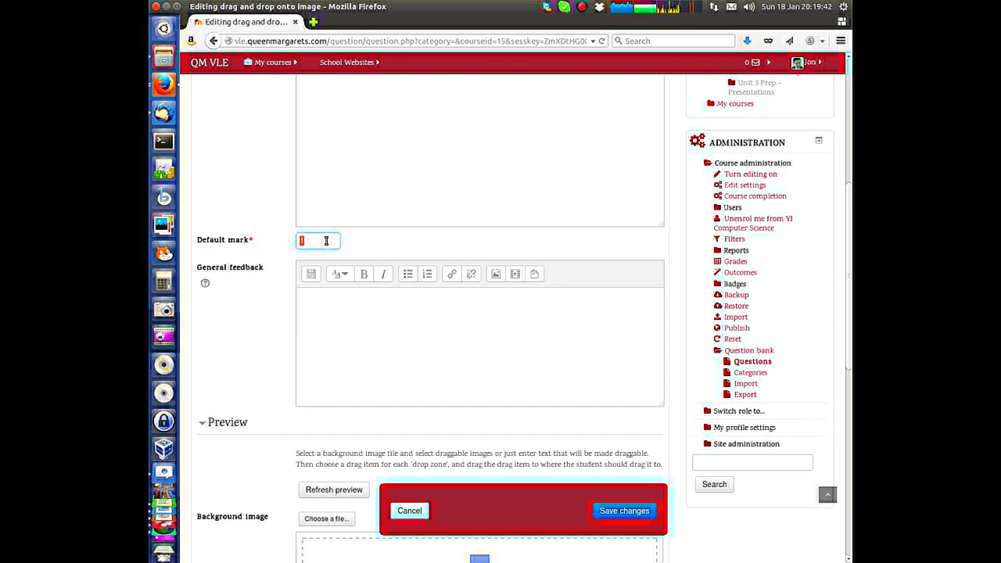
text(4)
Step: Enter the general feedback "The correct labelled model should have looked like this:" and start a new line below it
click(446, 322)
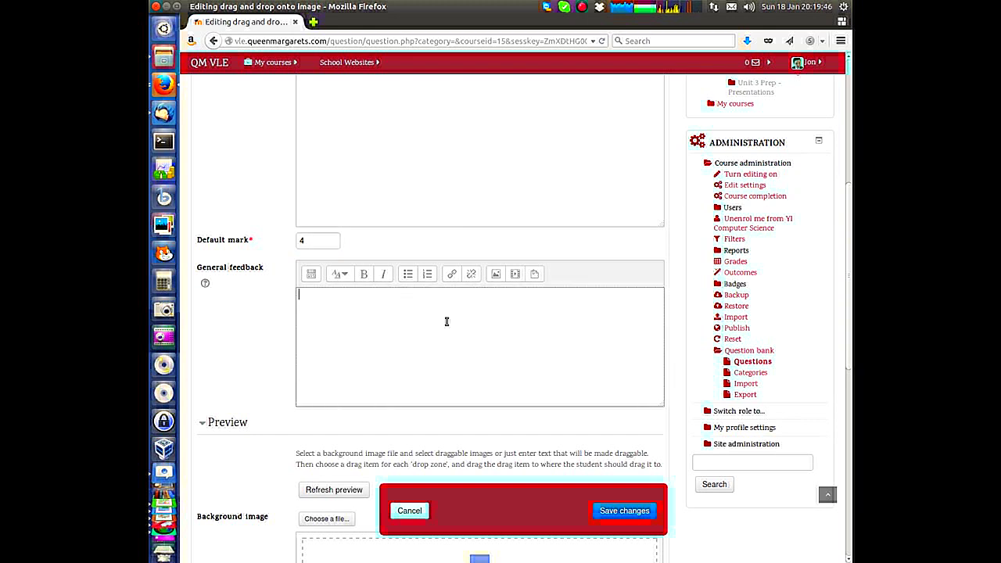
scroll(515, 309, down, 2)
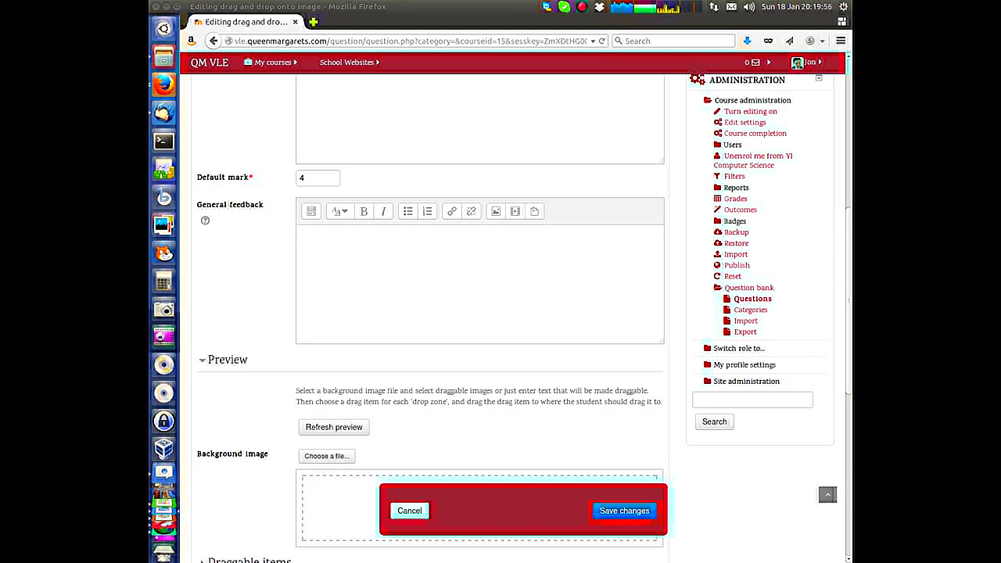
click(447, 251)
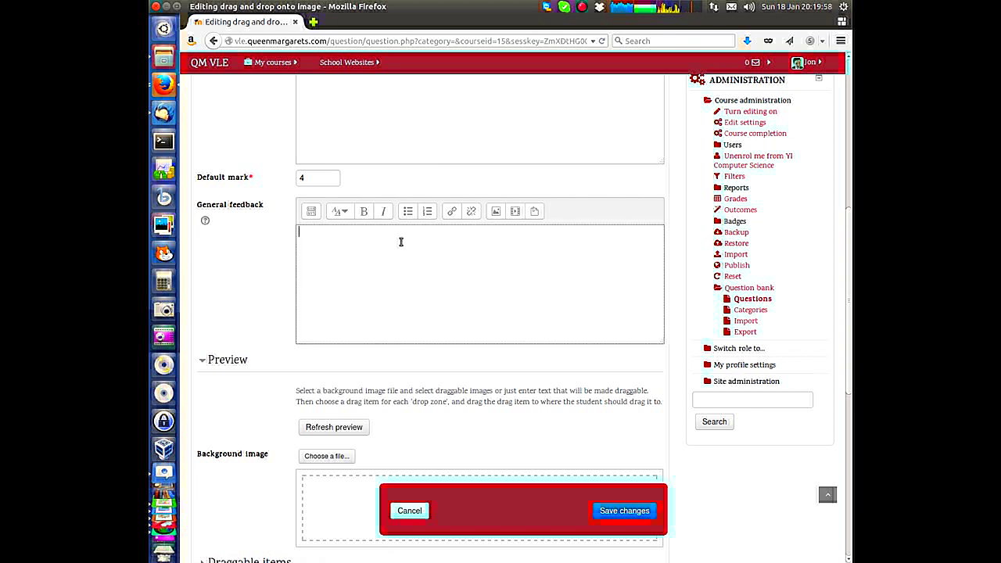
text(The correct labelled model should have looked like this:)
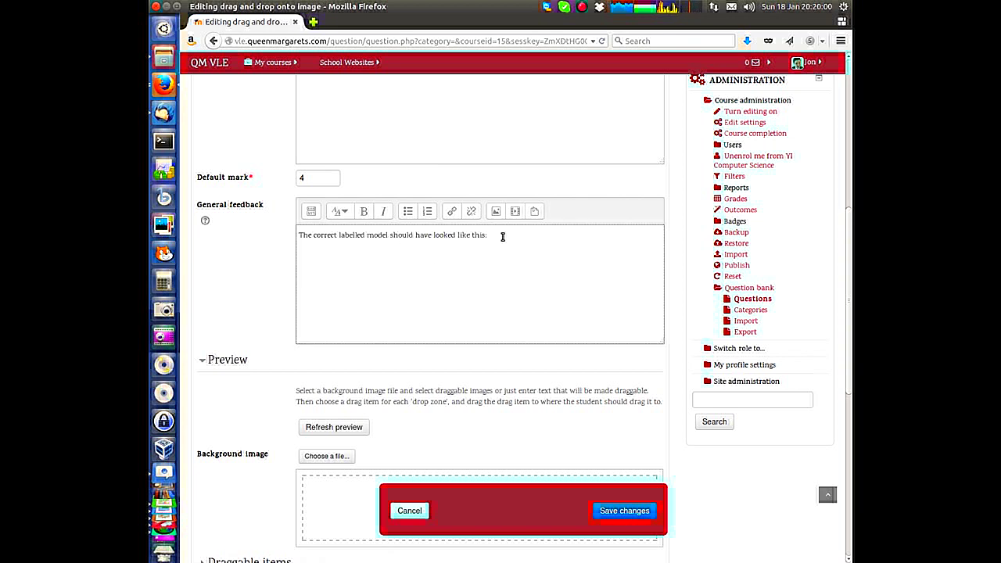
key(Return)
Step: Upload labelled-diagram.png from the Desktop and insert it into the general feedback with the description marked as not necessary
click(496, 211)
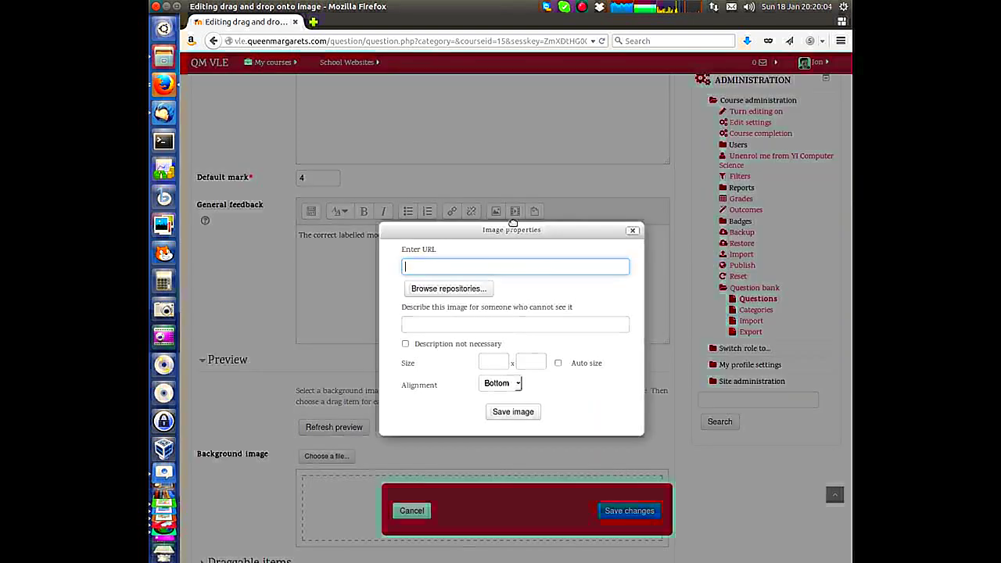
click(461, 289)
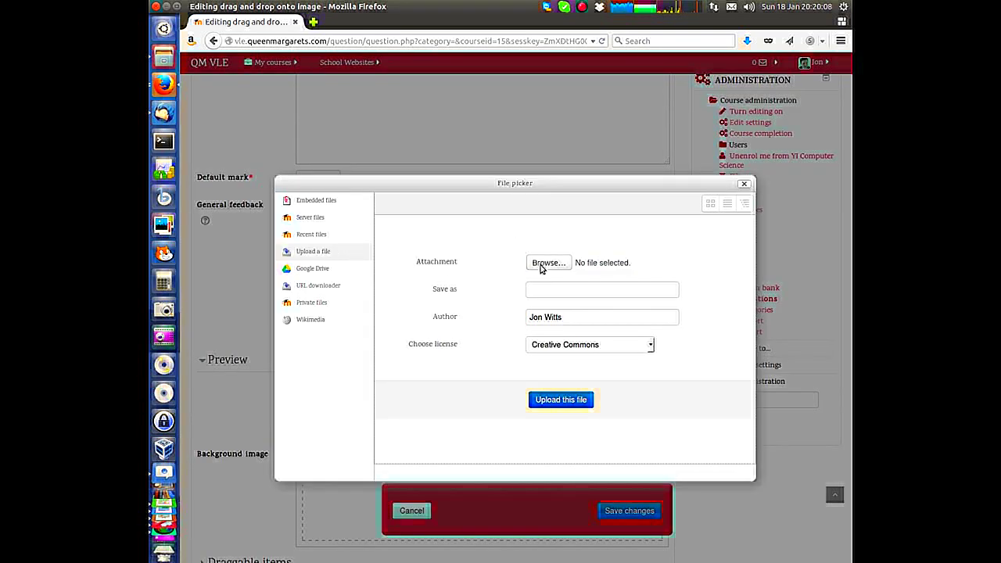
click(540, 266)
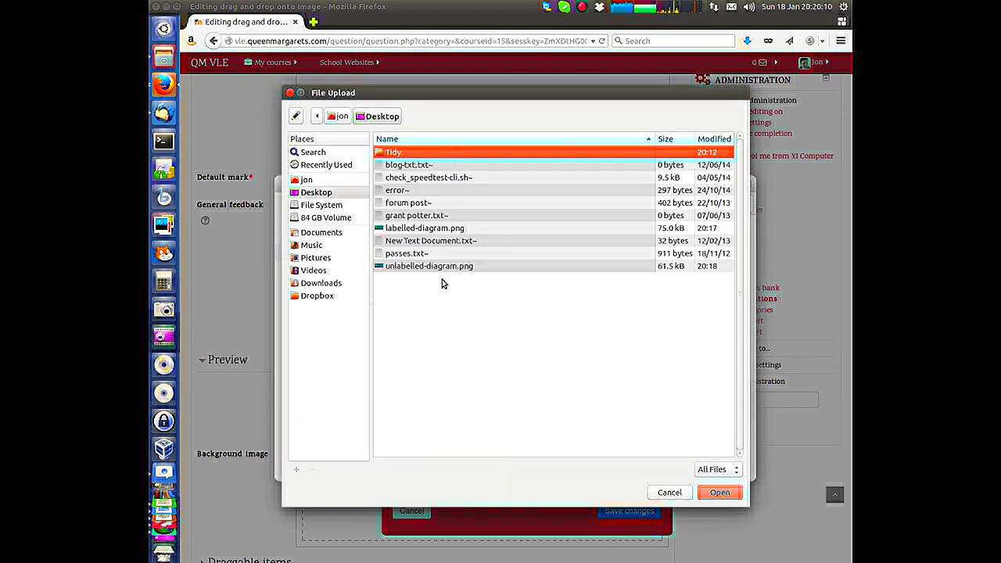
double_click(438, 228)
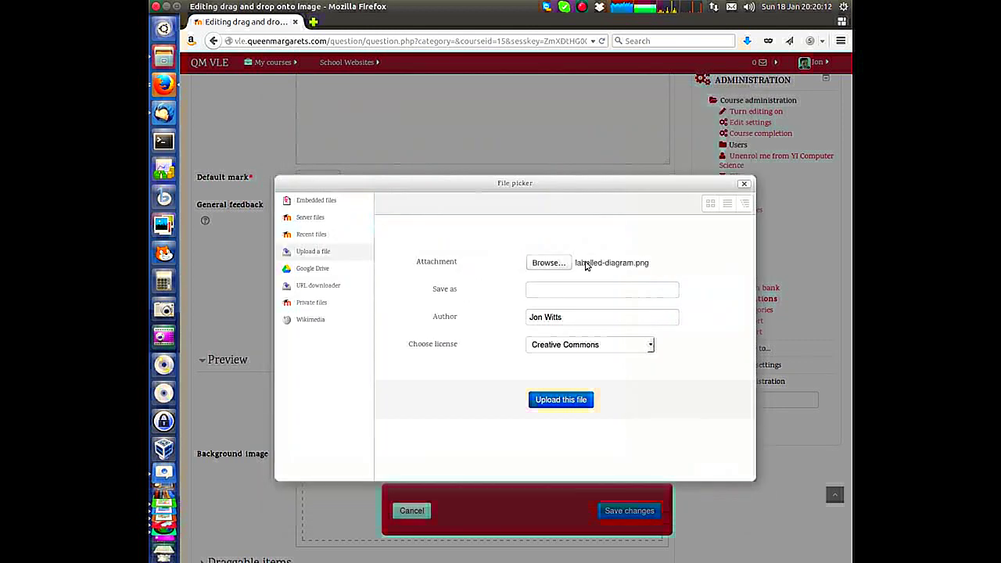
click(557, 401)
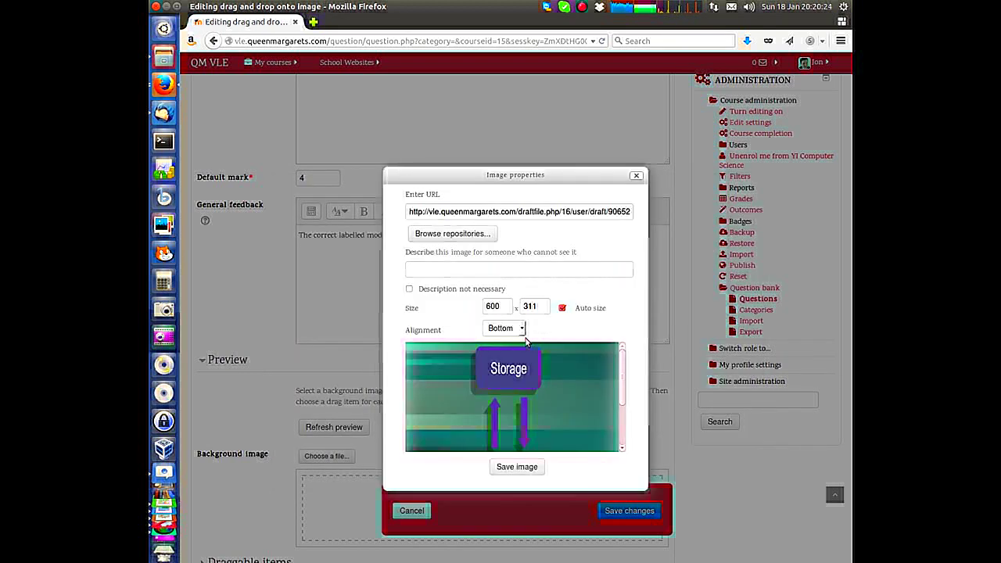
click(462, 291)
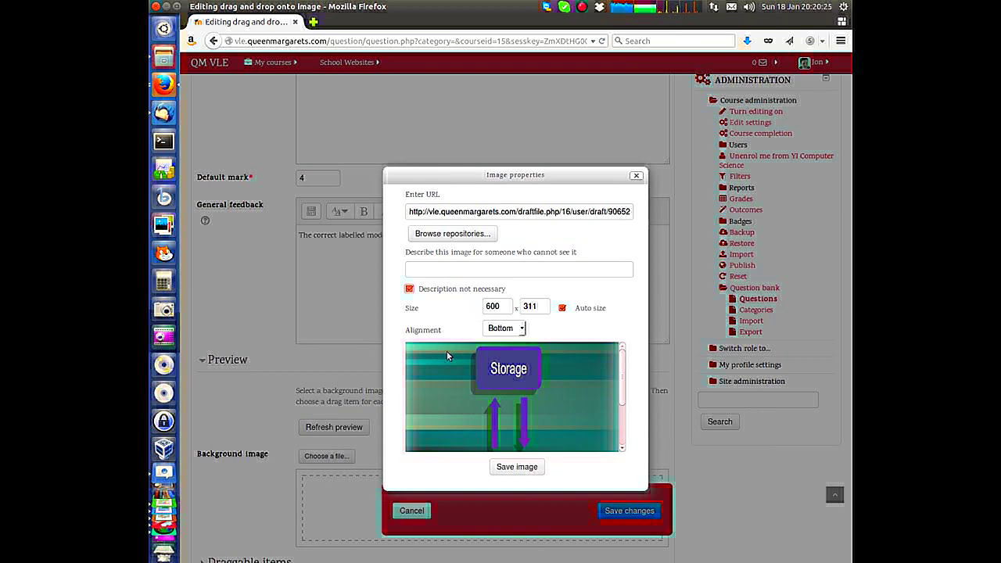
click(536, 469)
Step: Upload unlabelled-diagram.png from the Desktop as the question's background image
scroll(623, 373, down, 3)
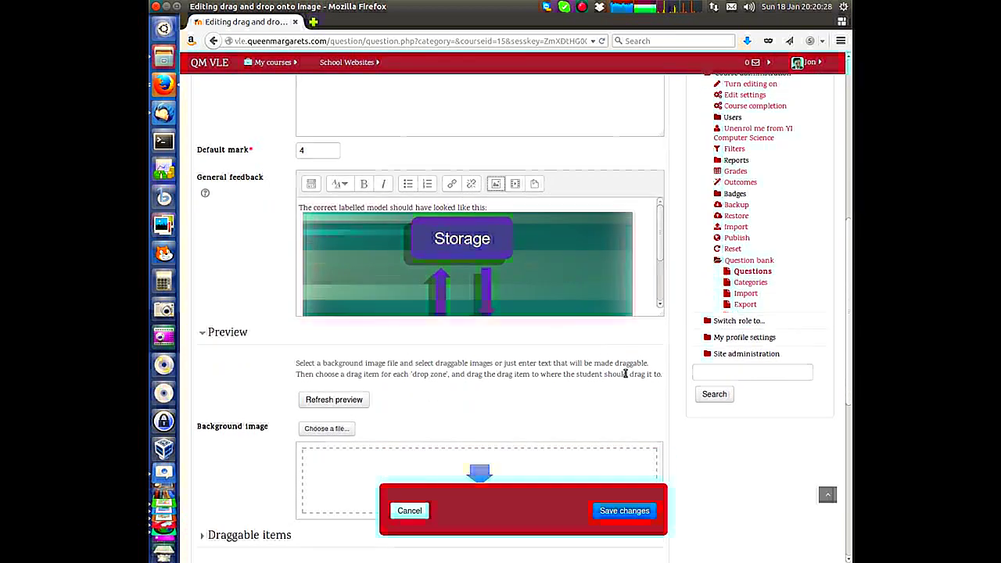
scroll(623, 346, down, 1)
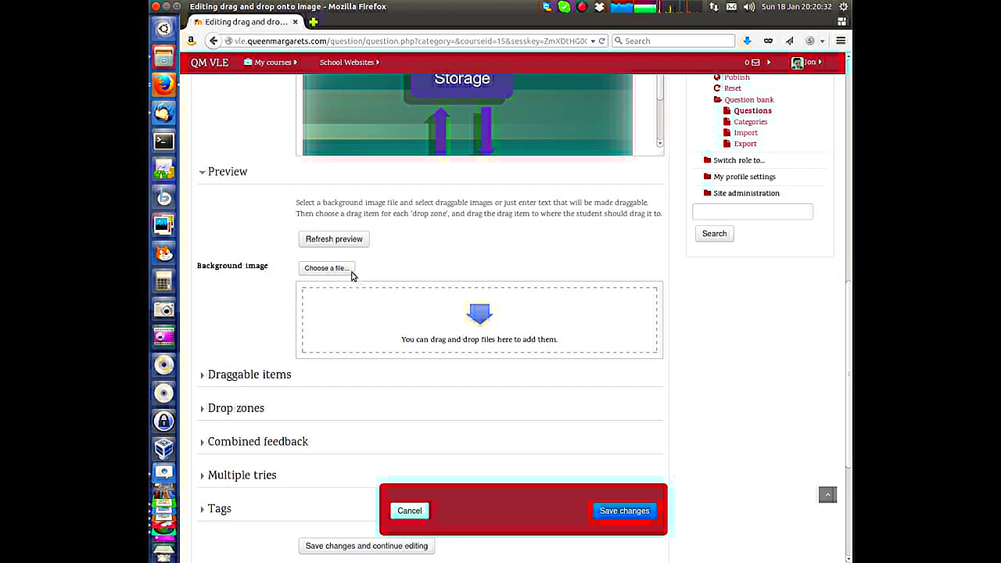
click(501, 294)
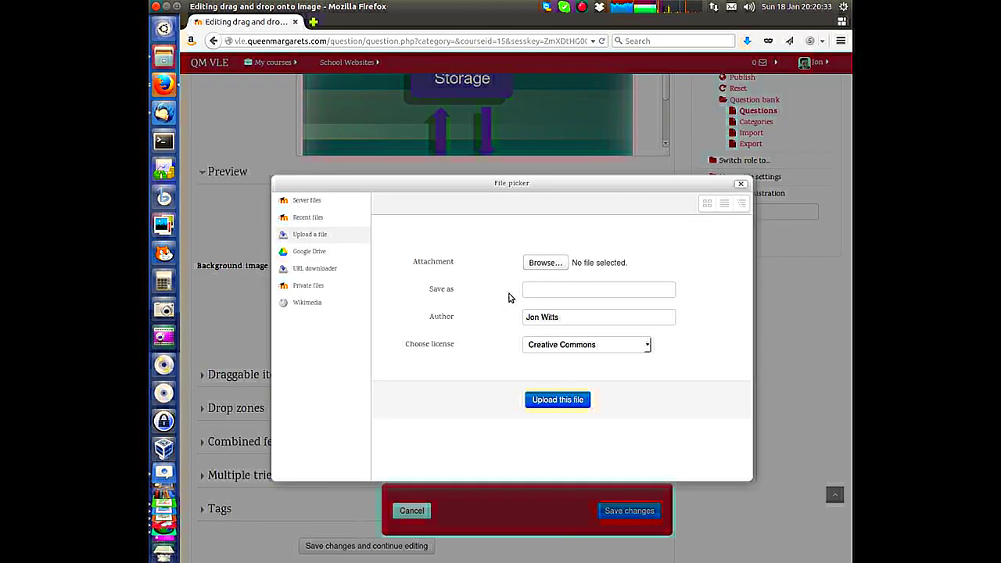
click(547, 264)
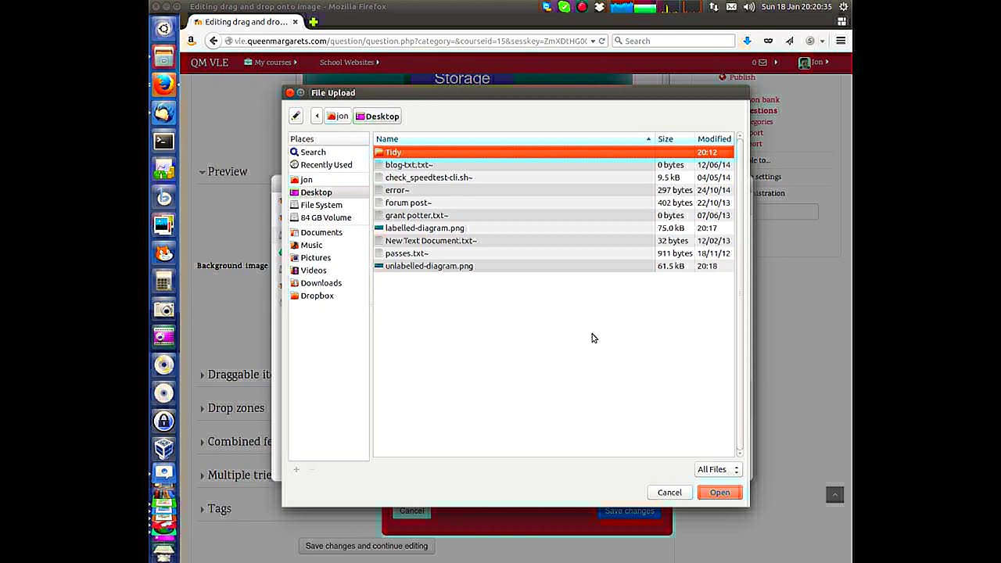
double_click(435, 266)
click(556, 400)
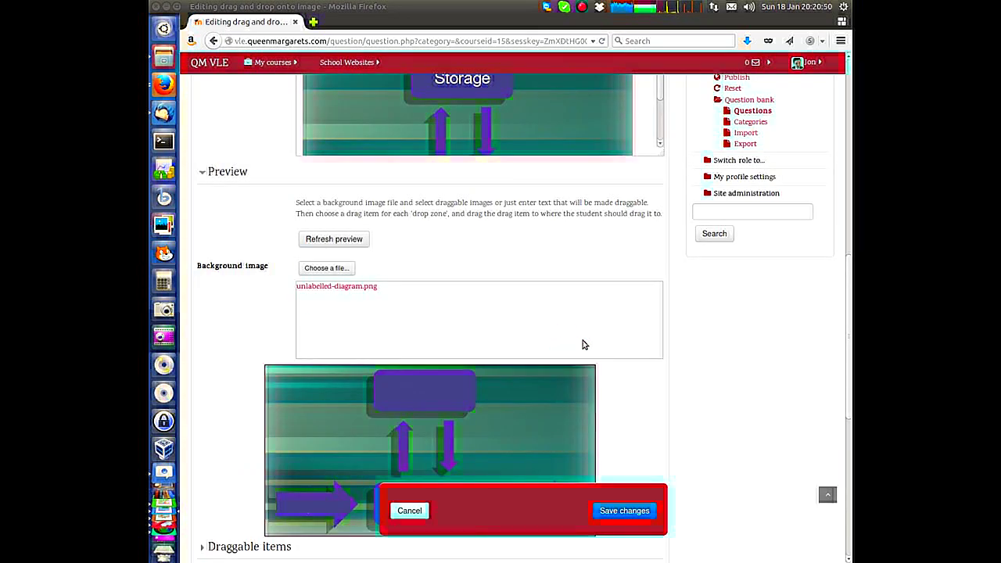
Step: Make draggable item 1 a draggable text reading "Input" and enable shuffling of the drag items on each attempt
scroll(618, 360, down, 5)
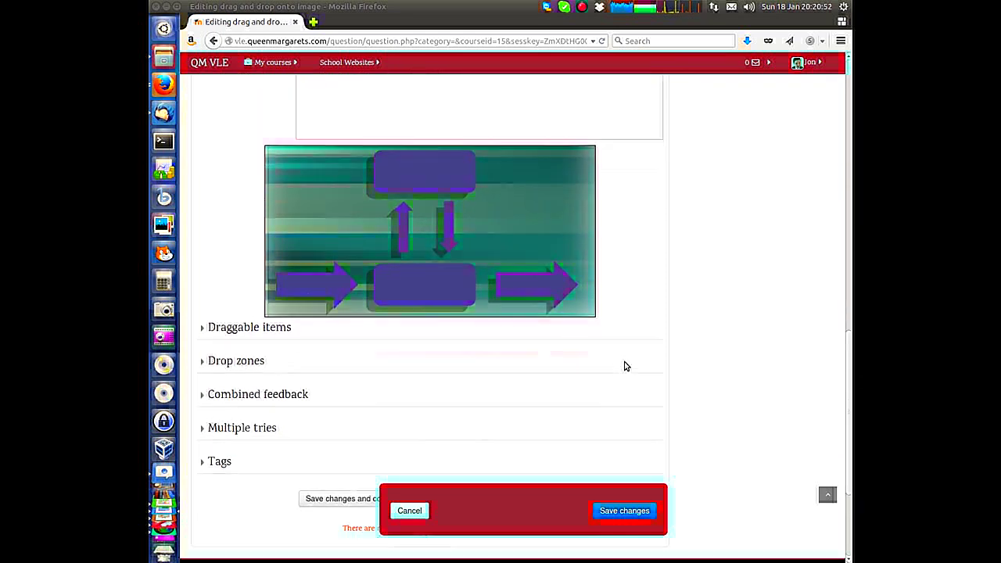
scroll(623, 360, down, 2)
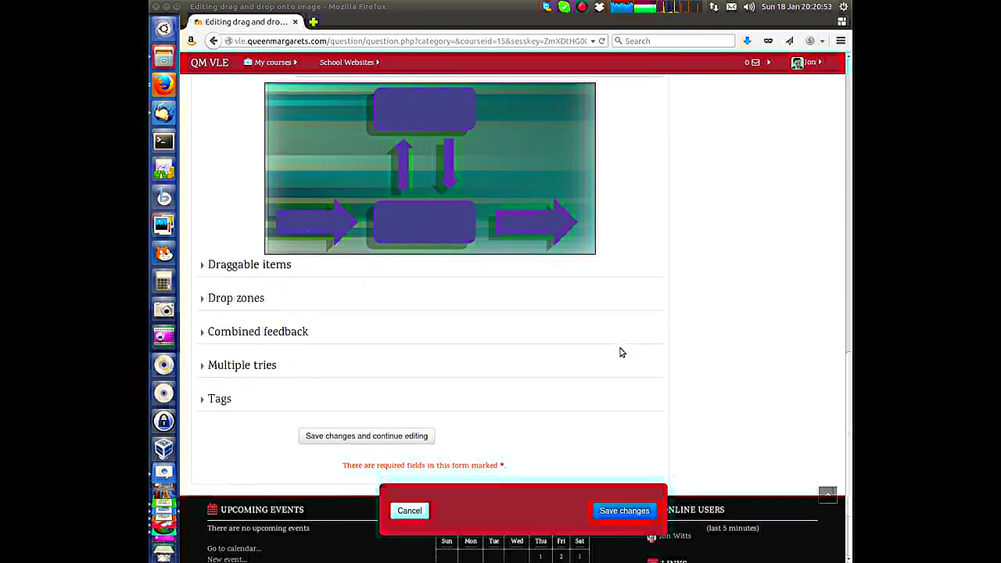
click(246, 267)
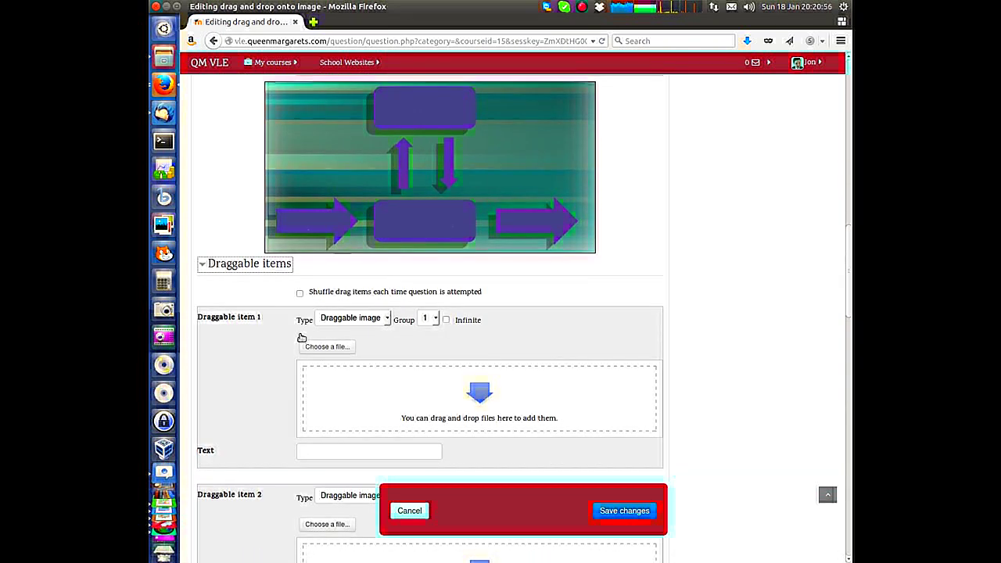
scroll(289, 328, down, 2)
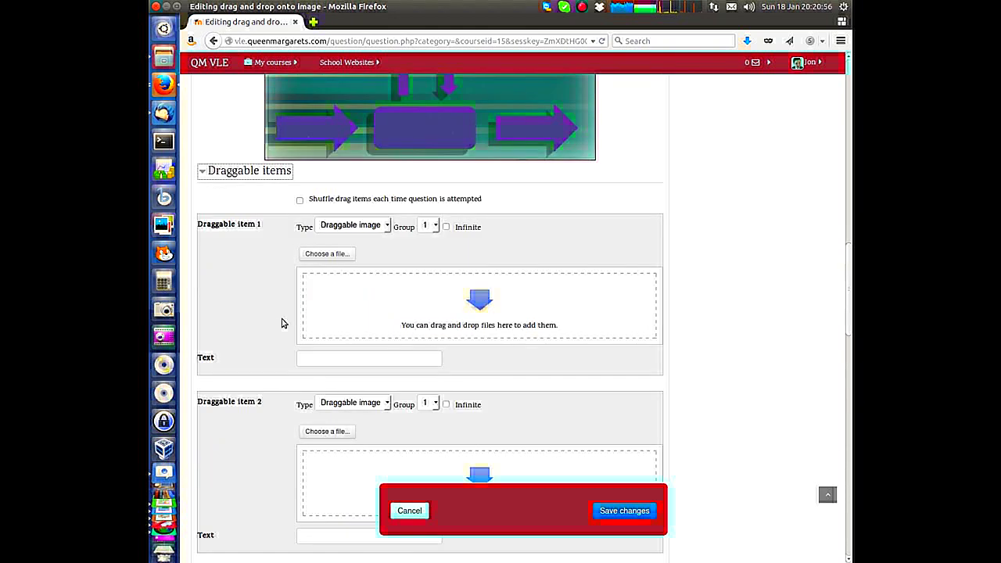
click(361, 227)
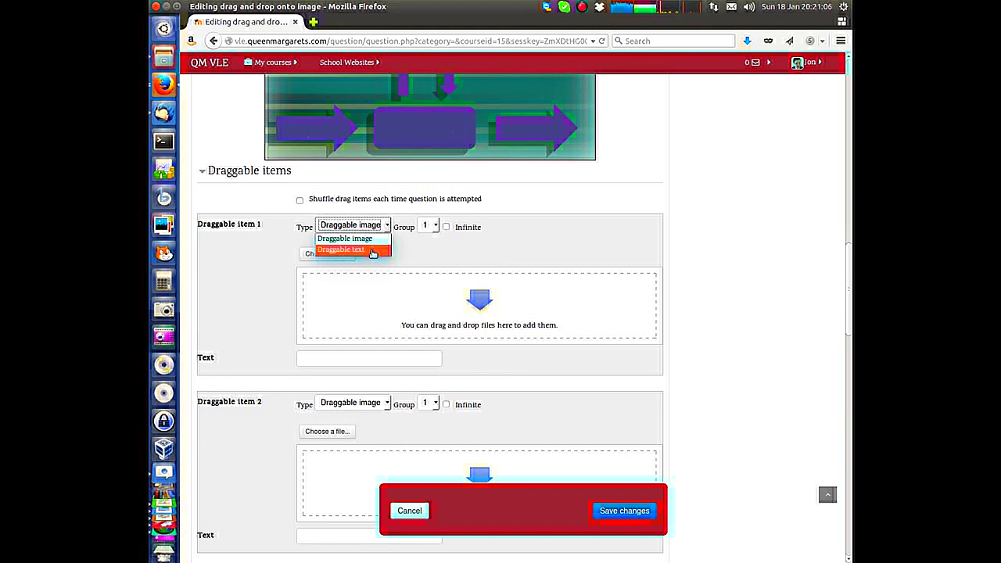
click(357, 250)
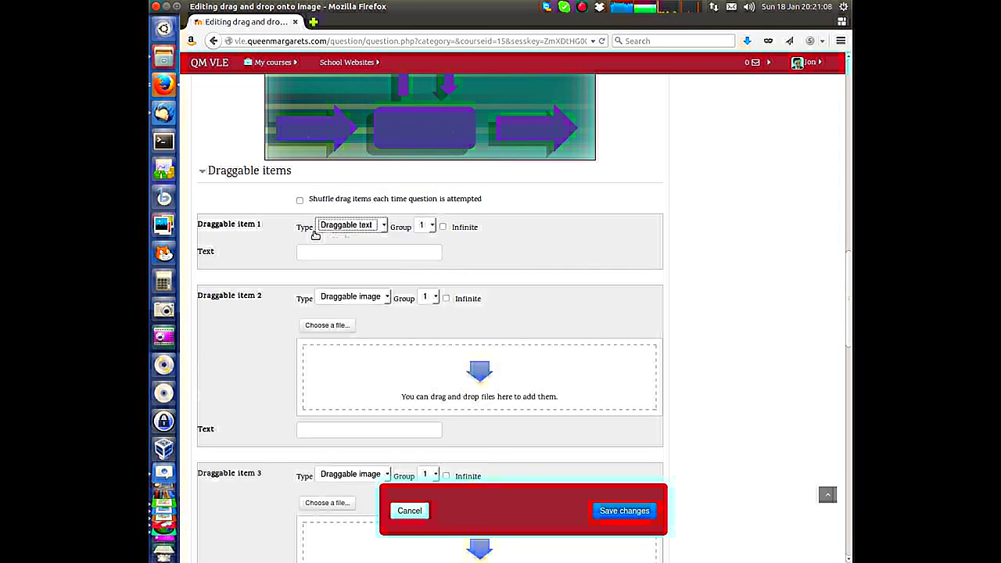
click(368, 254)
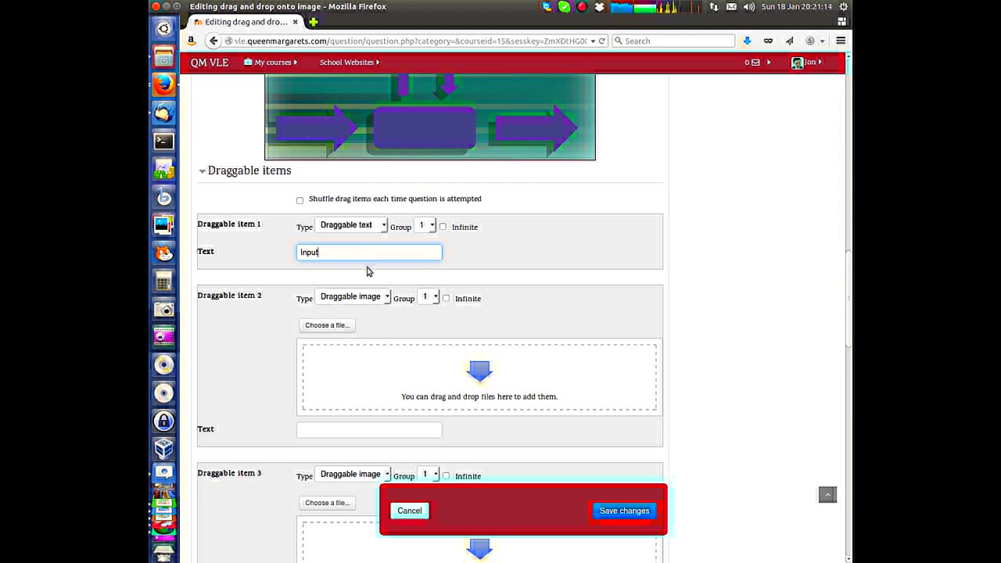
click(300, 201)
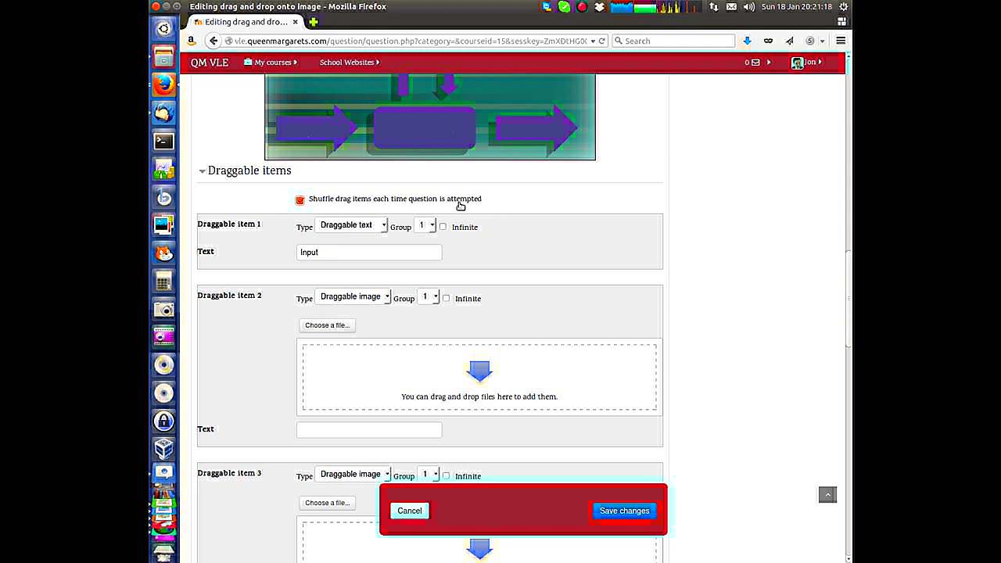
Step: Make draggable item 2 a draggable text reading "Process"
click(358, 299)
click(354, 320)
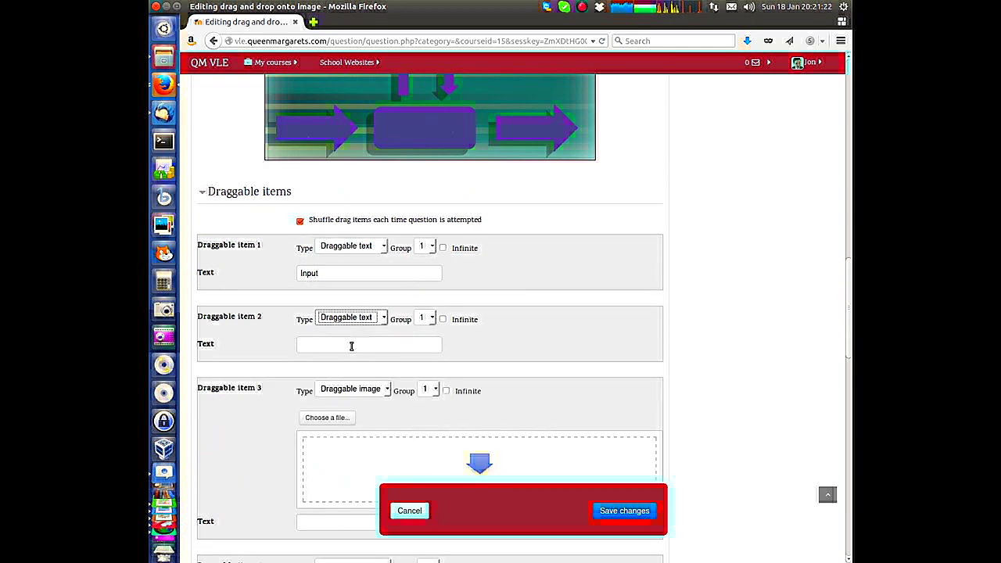
click(352, 346)
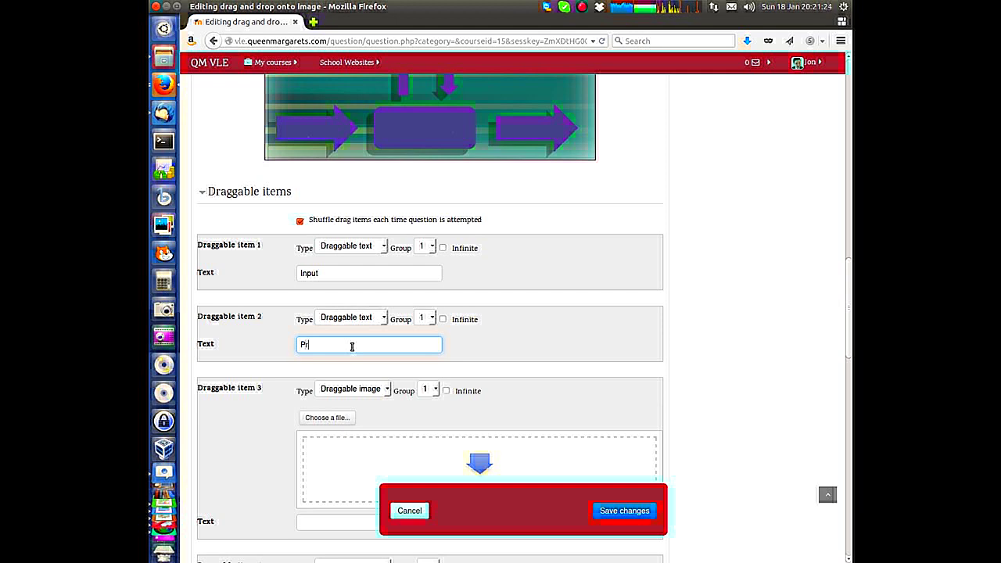
Step: Make draggable item 3 a draggable text reading "Storage"
scroll(360, 346, down, 2)
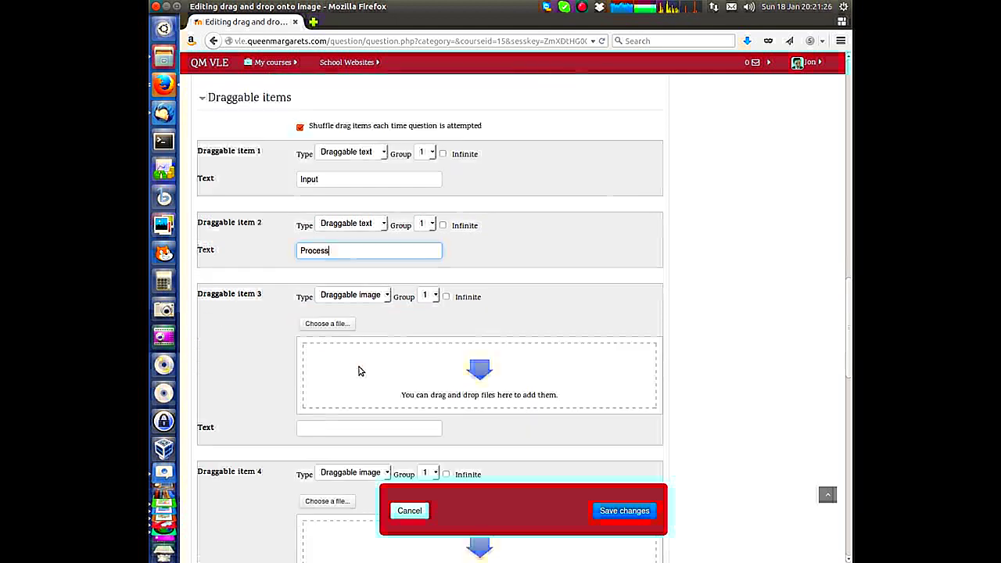
click(363, 300)
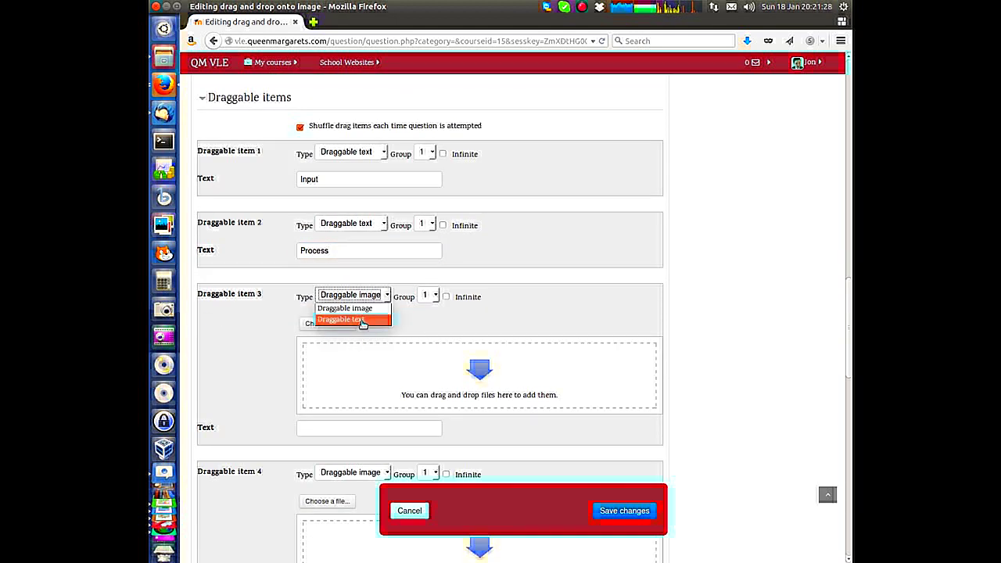
click(362, 321)
click(357, 322)
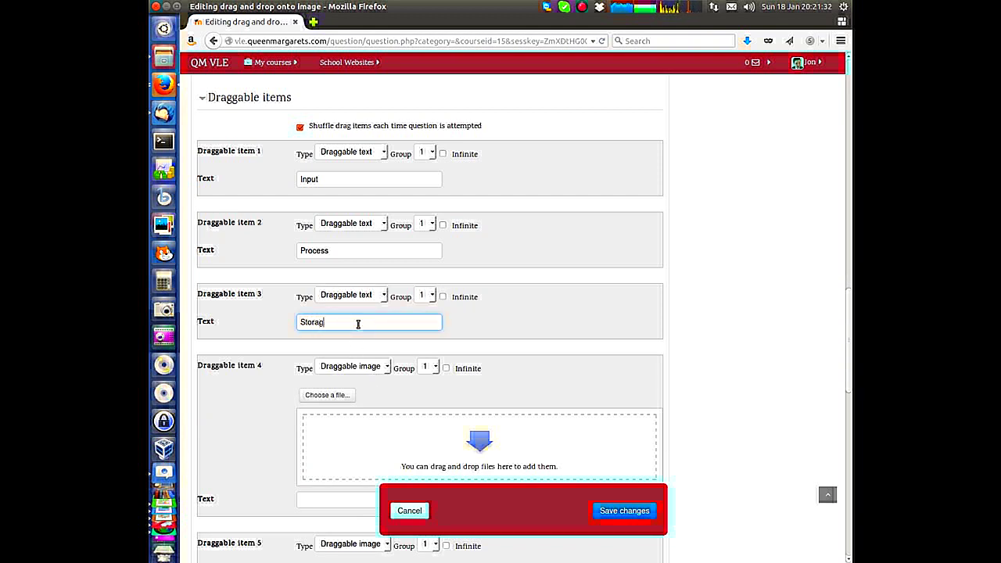
text(Storage)
Step: Make draggable item 4 a draggable text reading "Output"
click(363, 367)
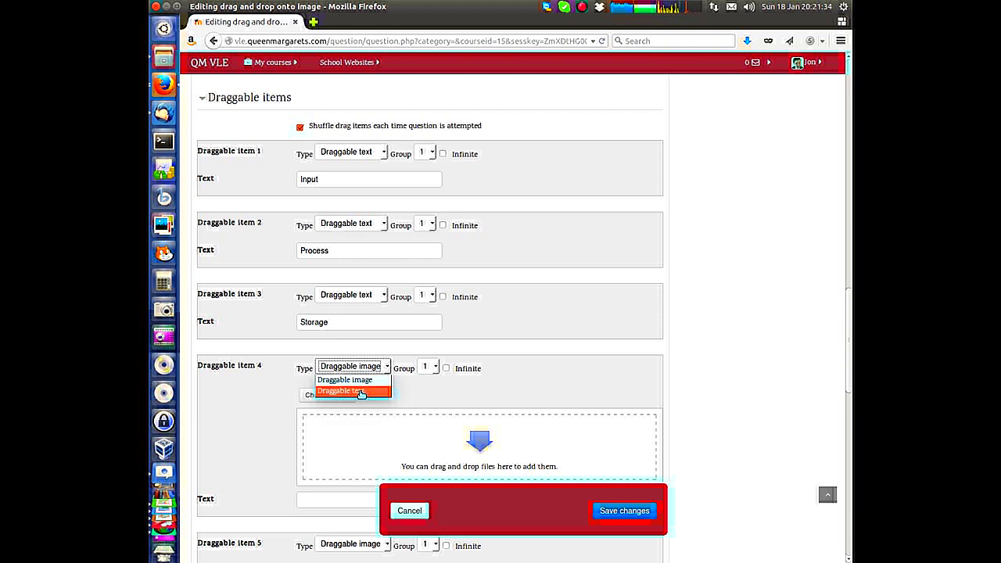
click(359, 393)
click(327, 395)
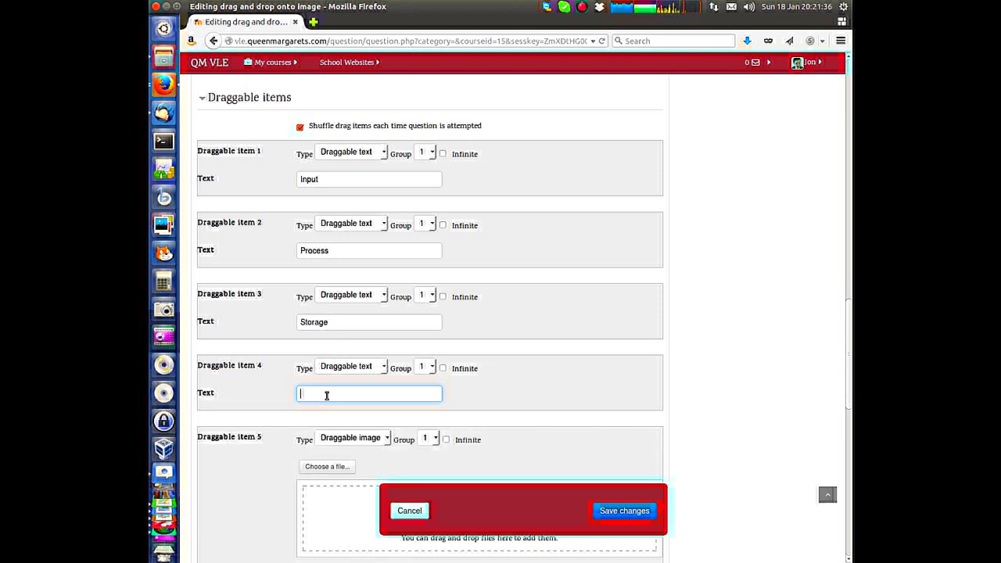
text(Output)
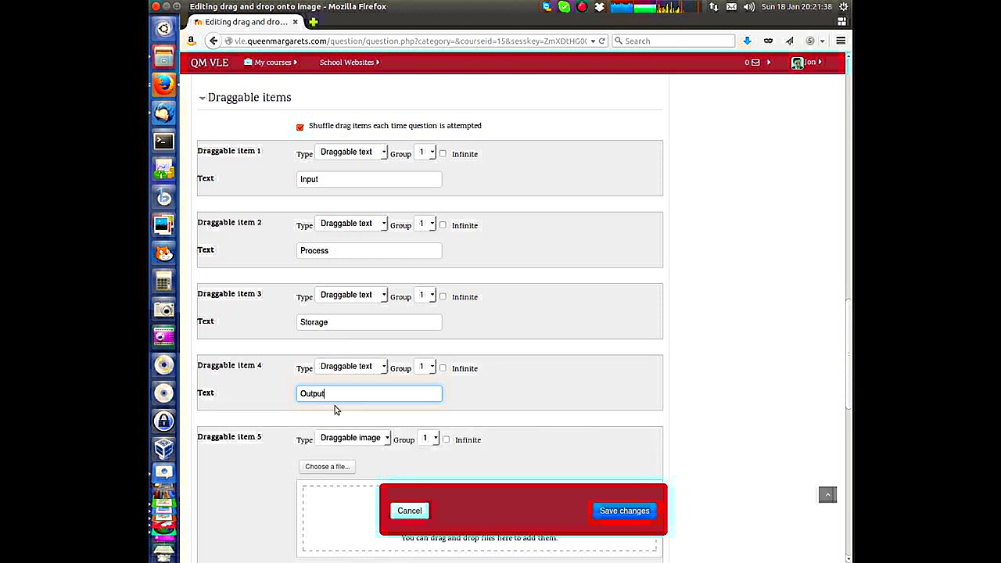
Step: Assign the Input item to drop zone 1 and the Process item to drop zone 2
scroll(369, 376, down, 3)
scroll(429, 410, down, 3)
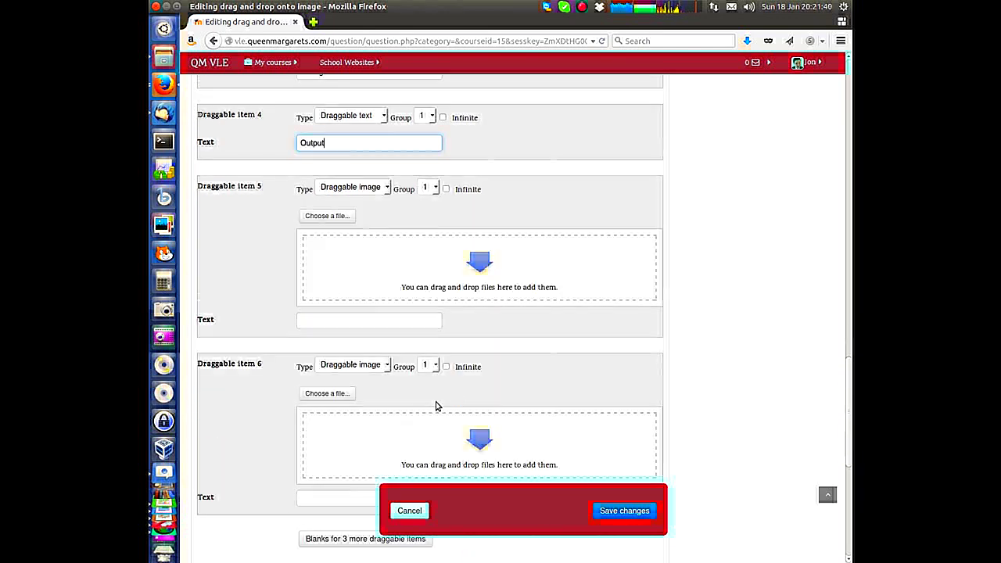
scroll(457, 396, down, 3)
scroll(462, 391, down, 1)
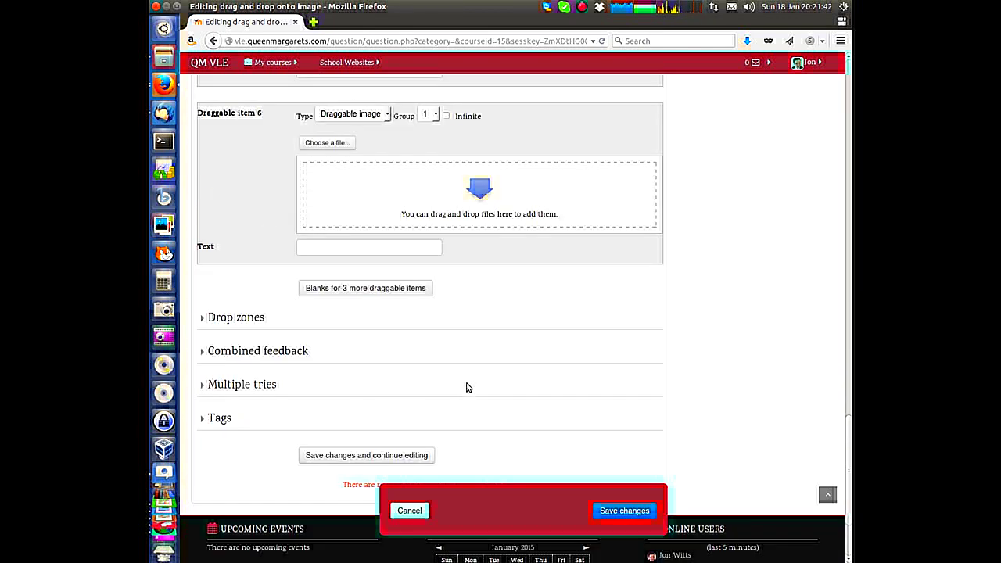
click(239, 319)
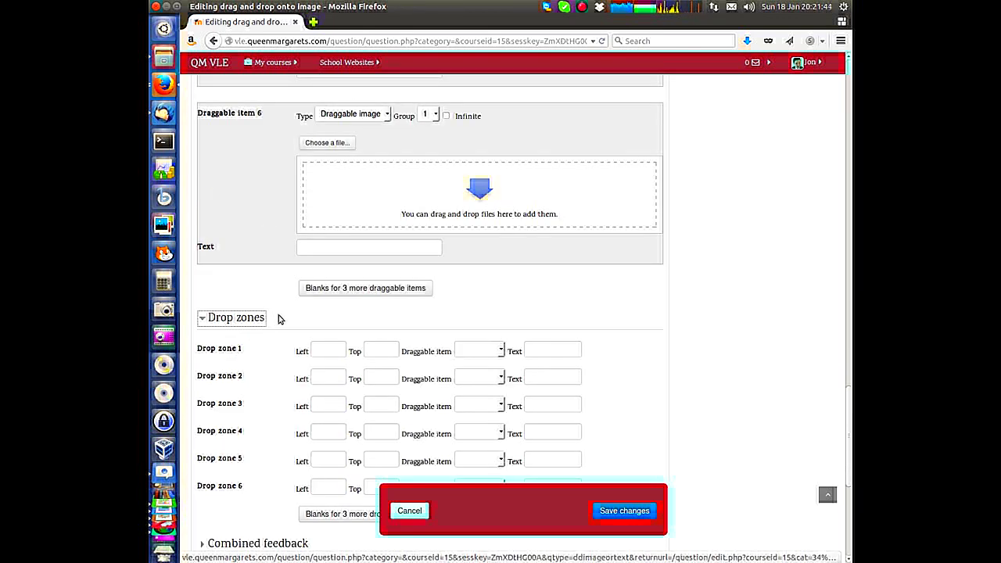
scroll(278, 318, down, 2)
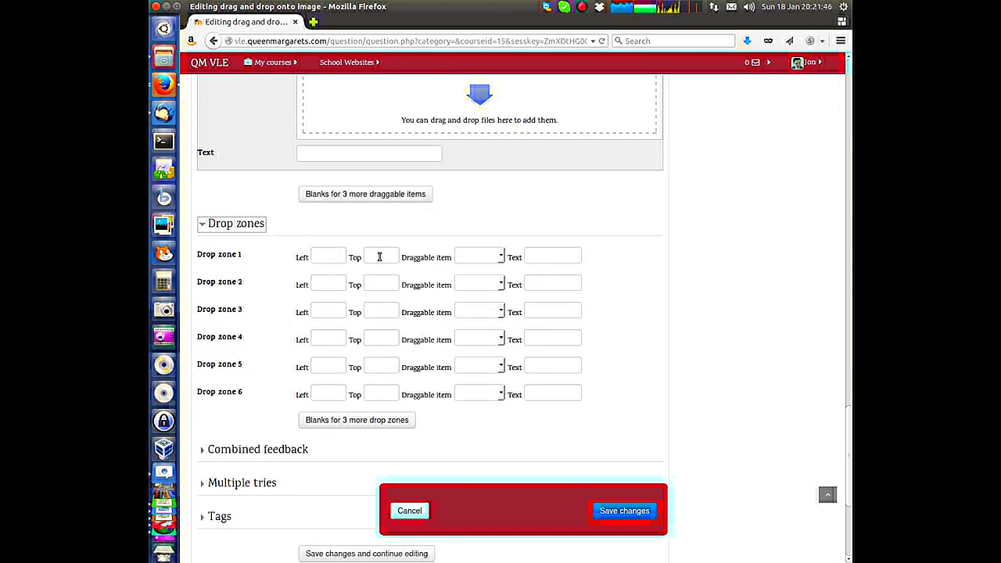
click(483, 257)
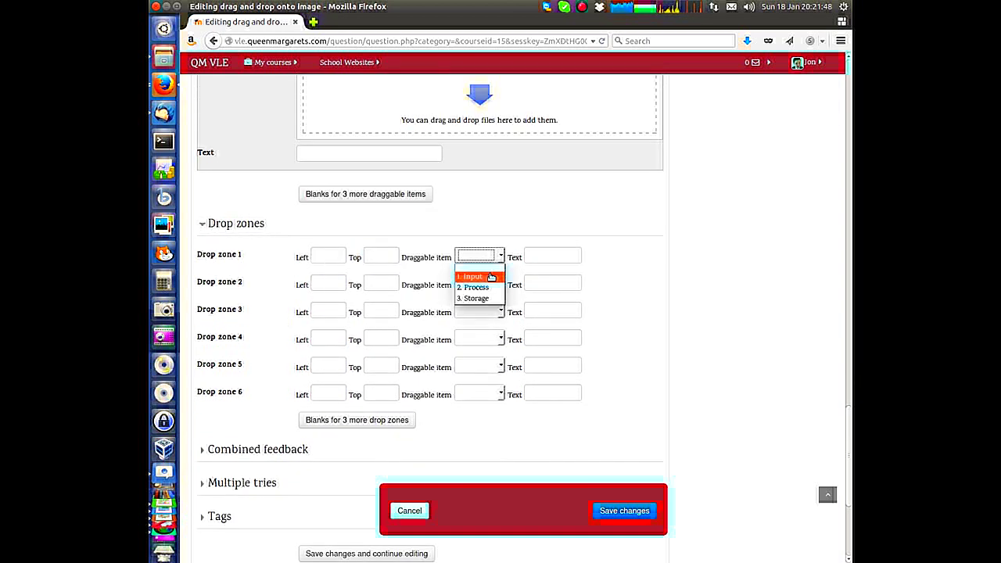
click(491, 276)
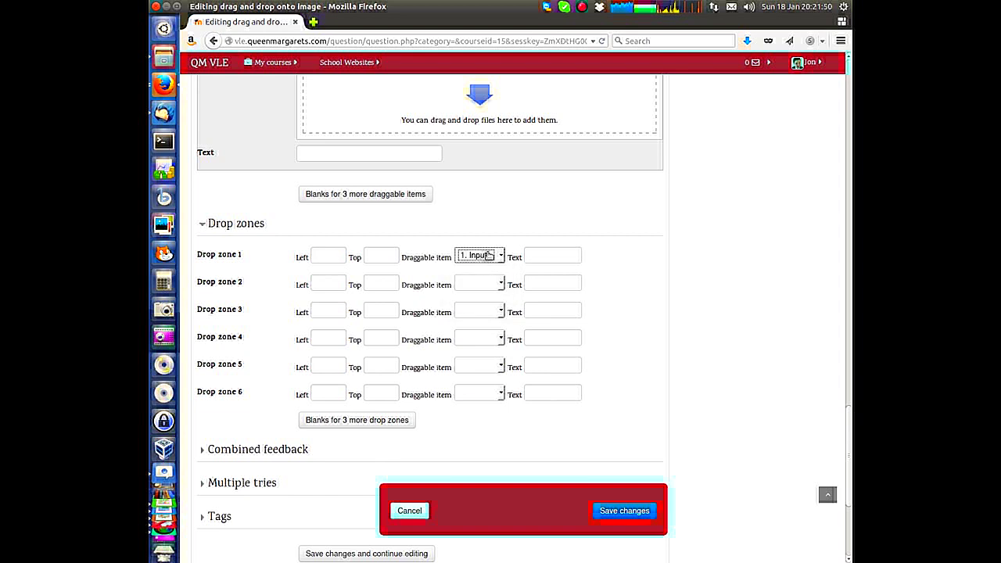
click(475, 290)
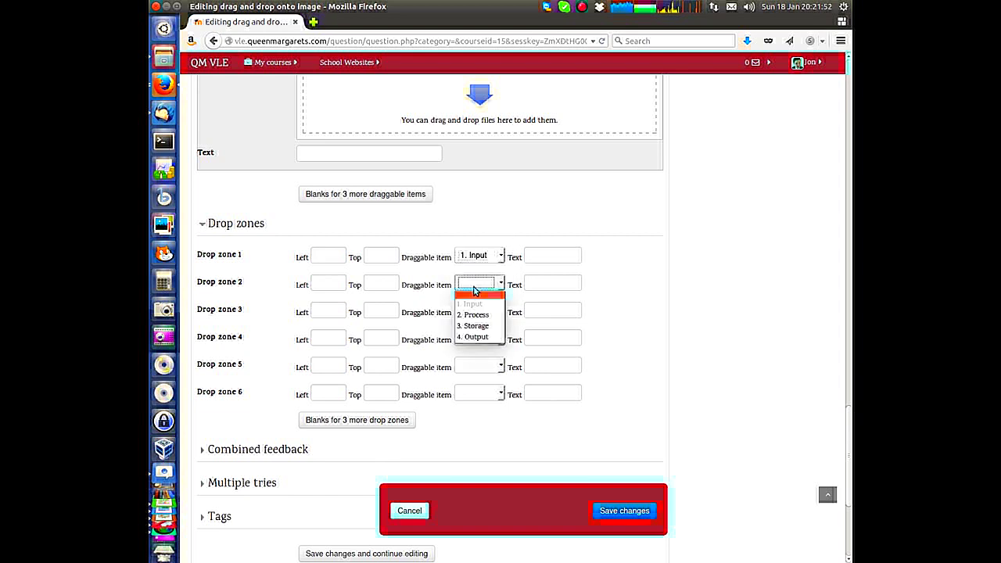
click(481, 317)
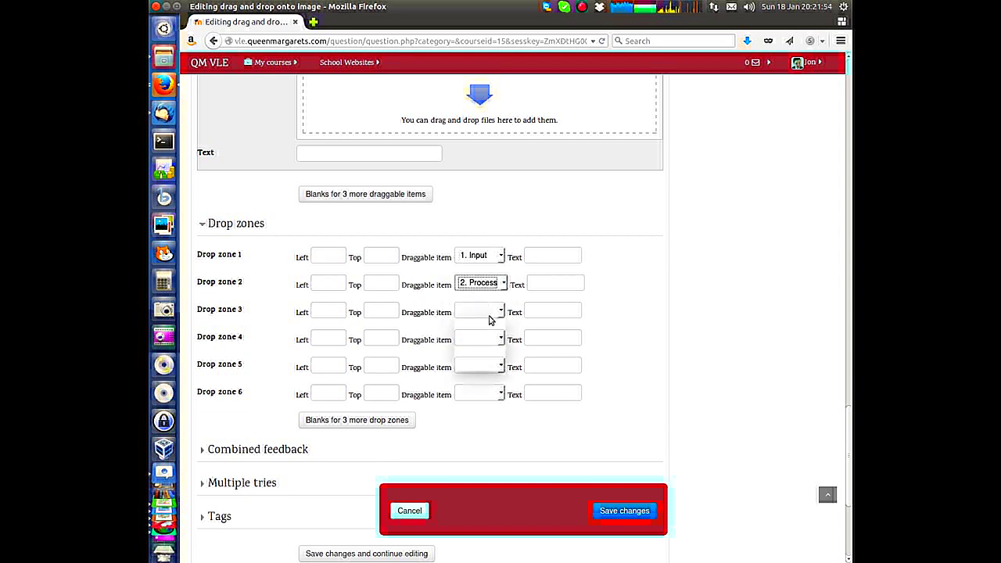
Step: Assign the Storage item to drop zone 3 and the Output item to drop zone 4
click(489, 311)
click(490, 354)
click(480, 339)
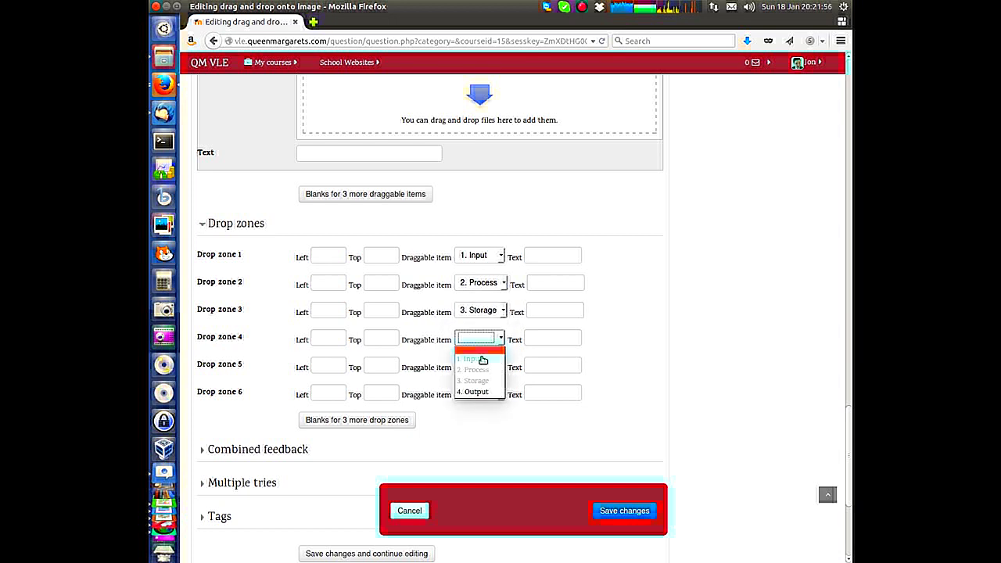
click(487, 393)
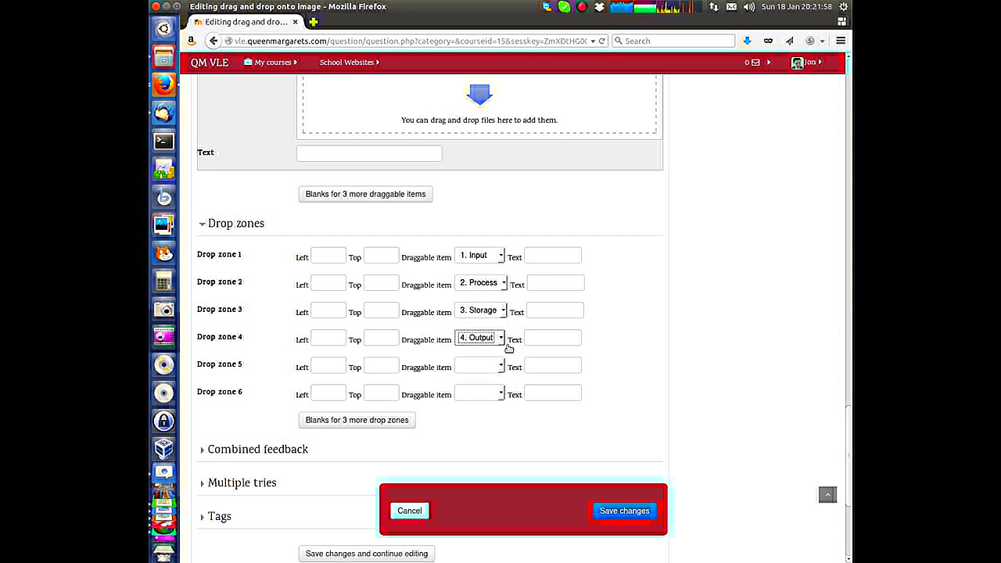
click(558, 336)
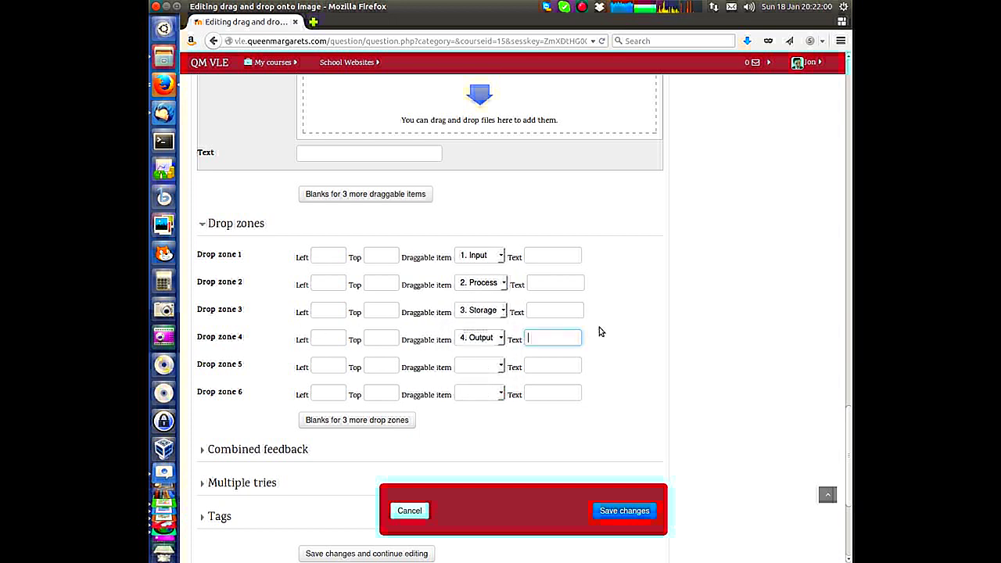
click(614, 332)
Step: Place the Output label on the diagram's right arrow, Input on the left arrow, Process on the lower box and Storage on the upper box
scroll(692, 319, up, 3)
scroll(692, 319, up, 5)
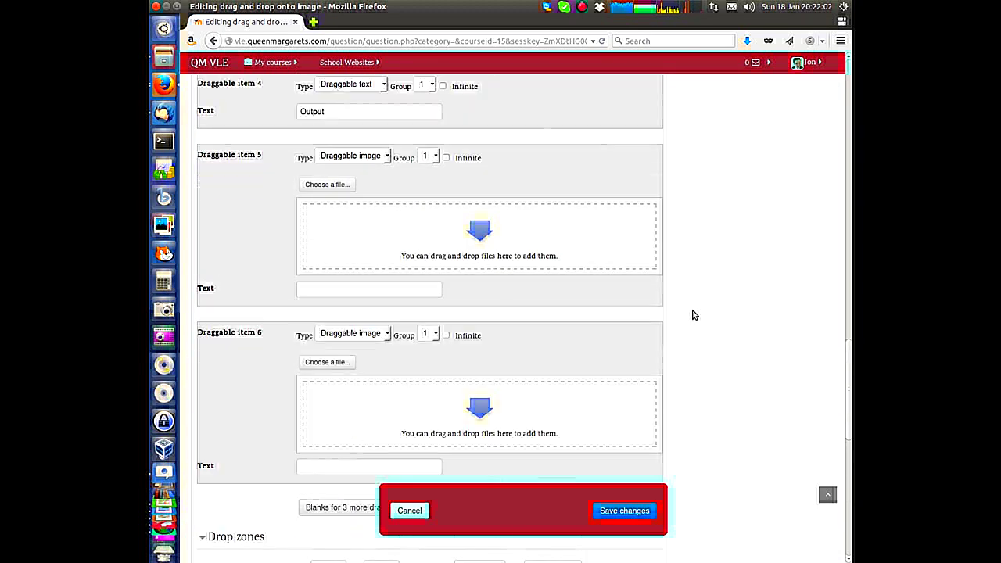
scroll(695, 305, up, 8)
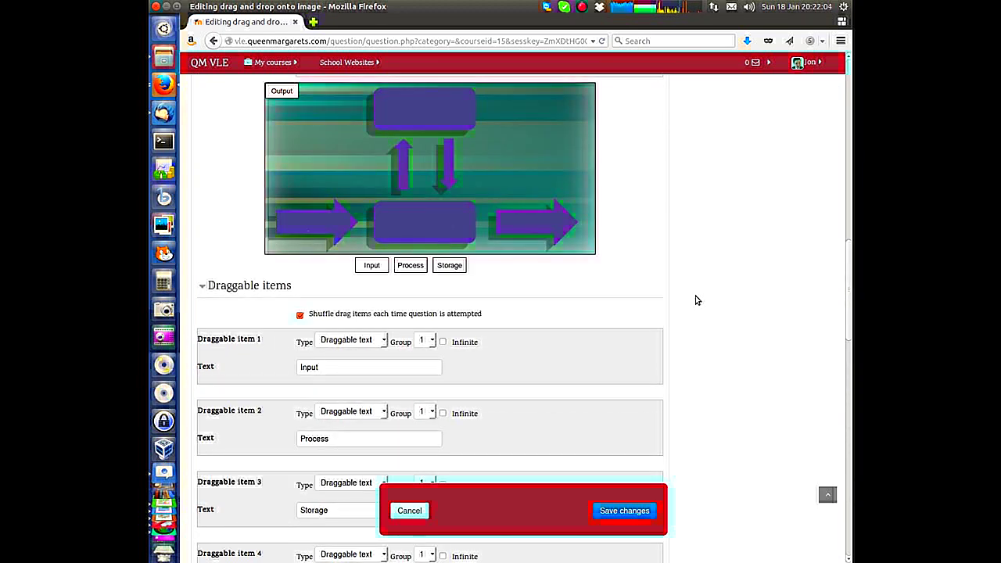
scroll(697, 300, up, 3)
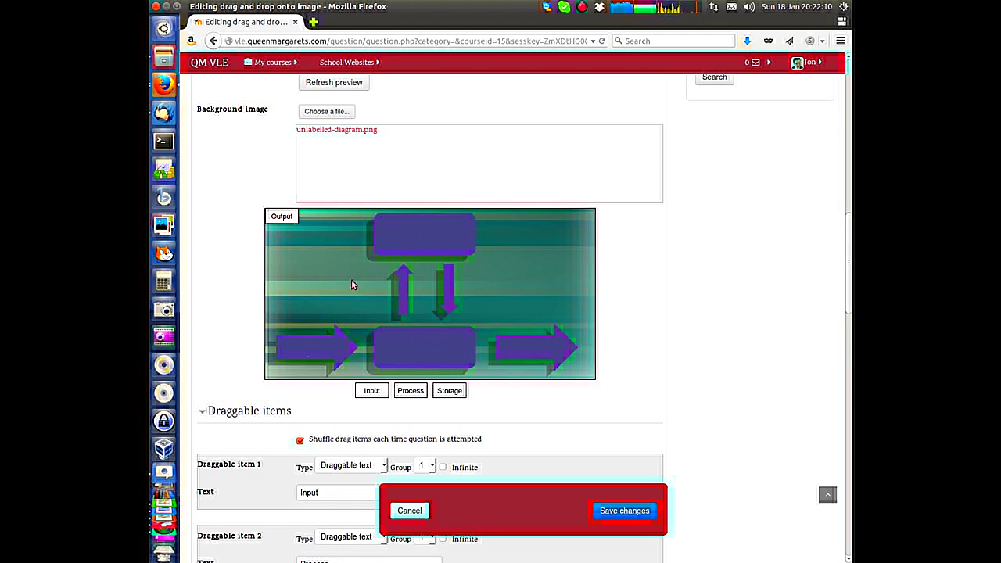
drag(276, 214, 529, 349)
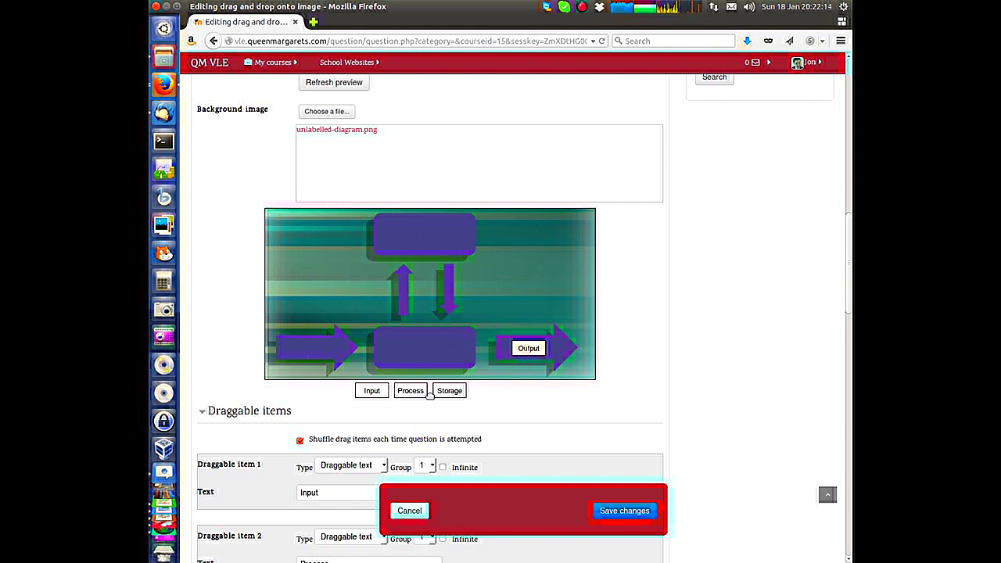
drag(373, 390, 306, 349)
drag(413, 390, 422, 349)
drag(452, 390, 426, 237)
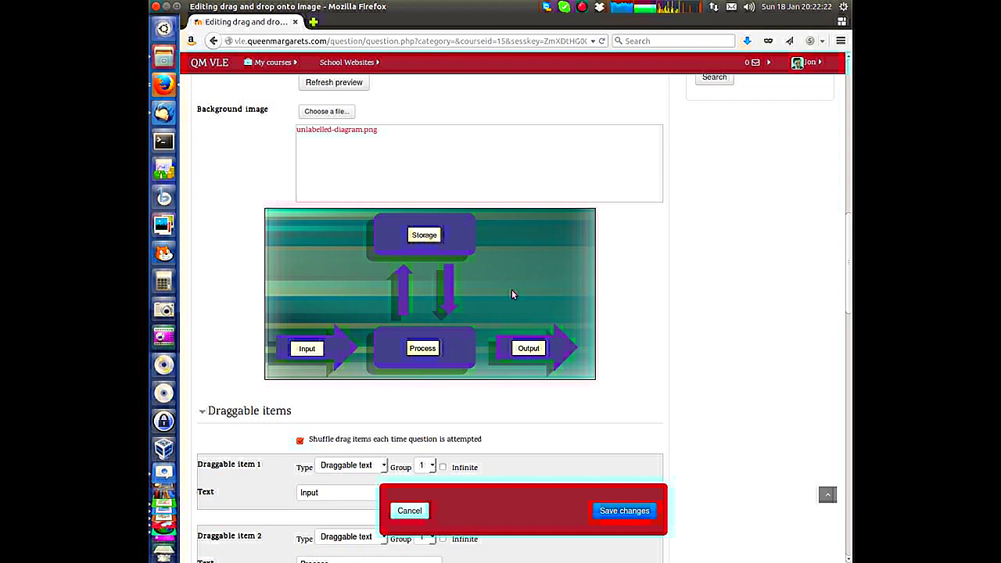
Step: Check the coordinates filled in for the drop zones and save the question
scroll(625, 326, down, 4)
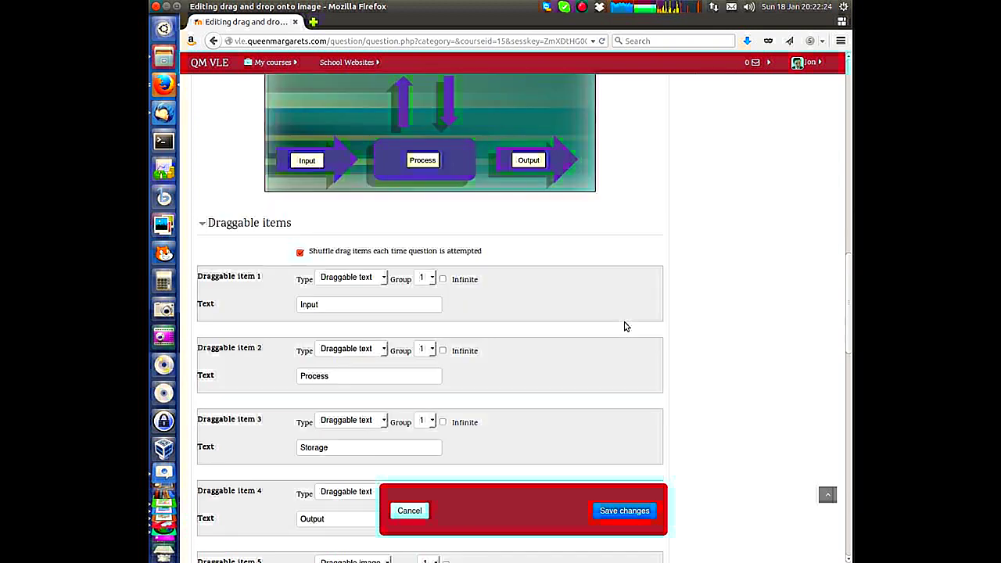
scroll(624, 325, down, 16)
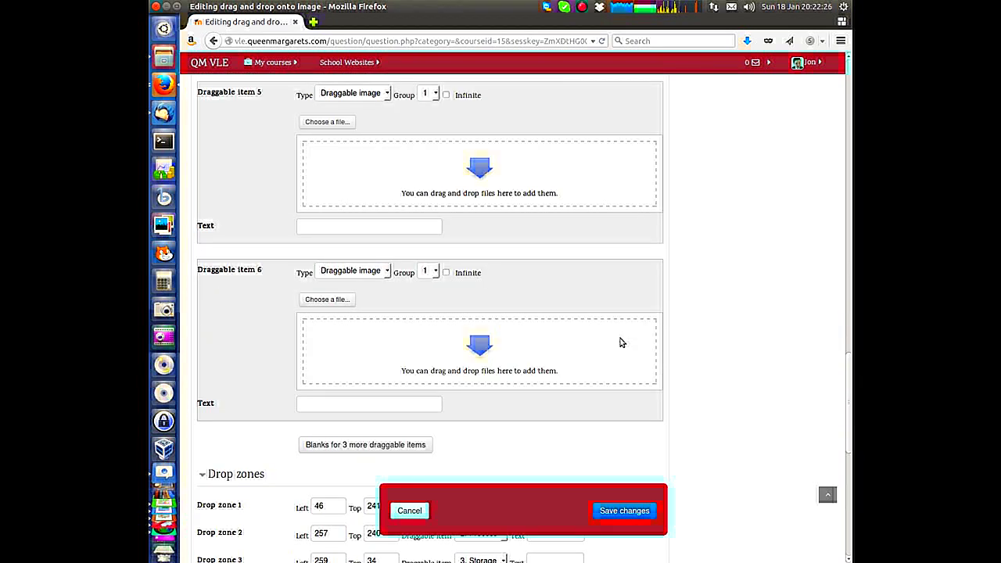
scroll(619, 342, down, 5)
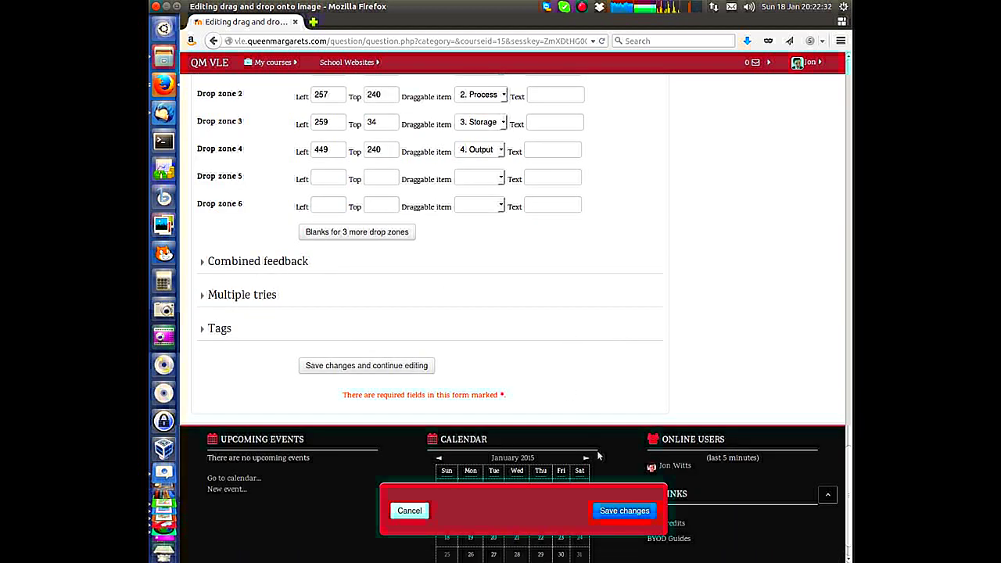
click(624, 512)
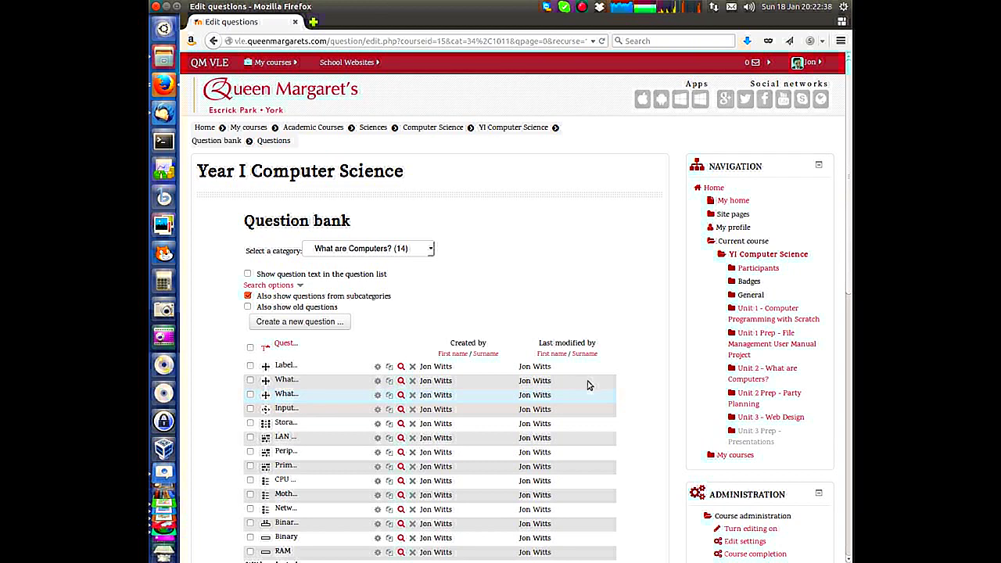
Step: Preview the "What are Computers model - drag and drop" question, testing the Process label on the lower box and filling in the correct responses
click(401, 381)
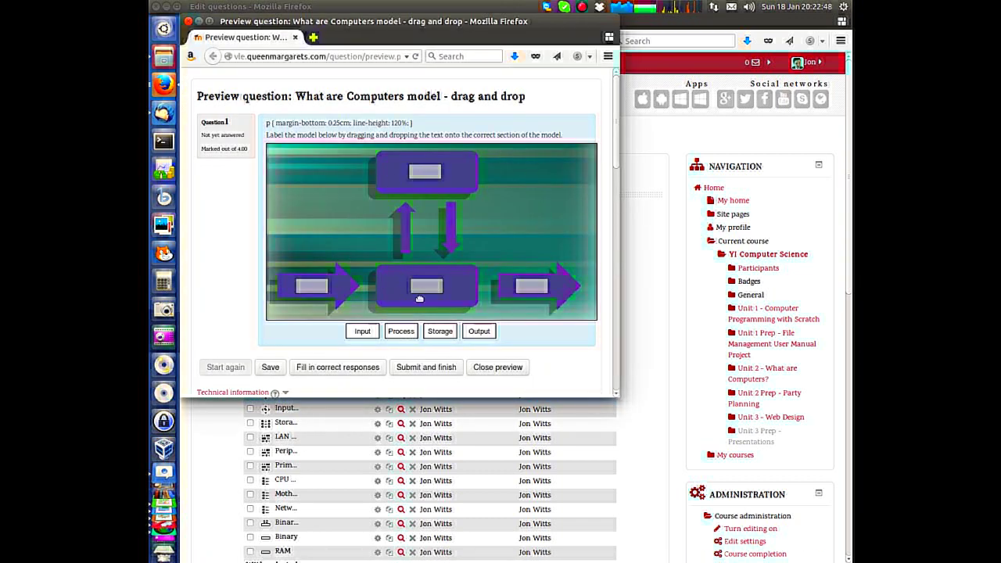
drag(401, 332, 422, 286)
click(356, 368)
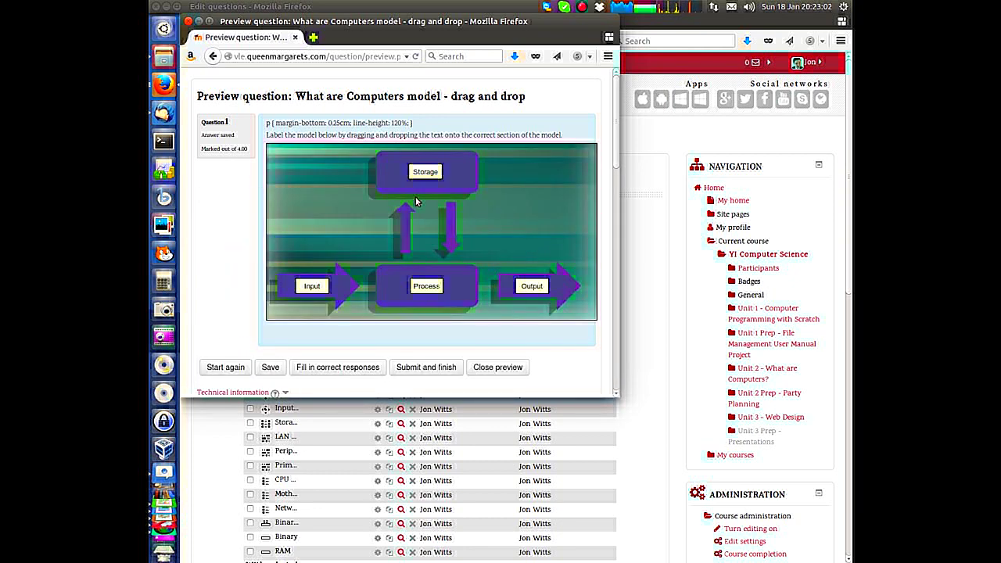
Step: Look over the preview's technical information, then close the preview and minimise the browser window
scroll(479, 318, down, 4)
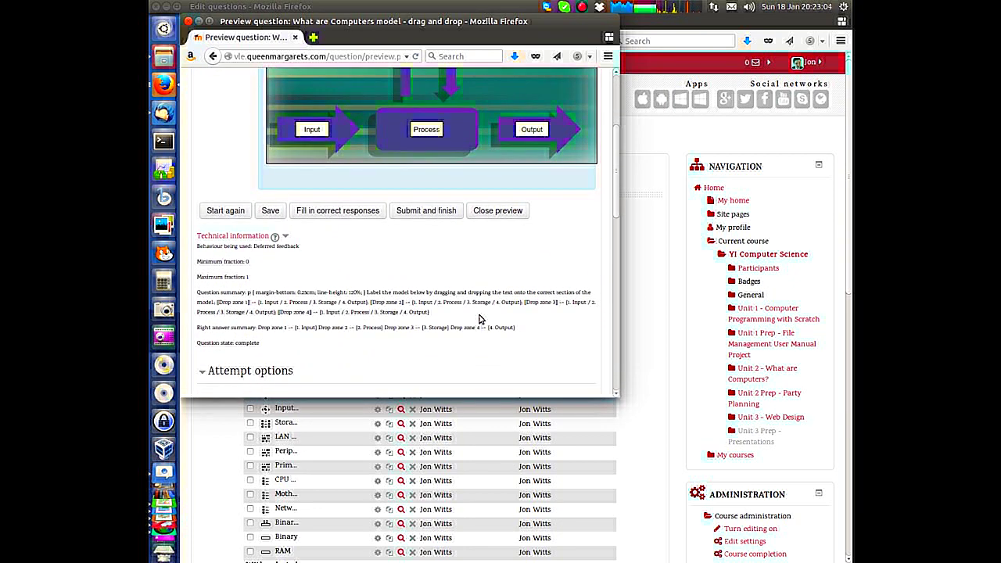
scroll(481, 319, down, 2)
scroll(479, 318, up, 5)
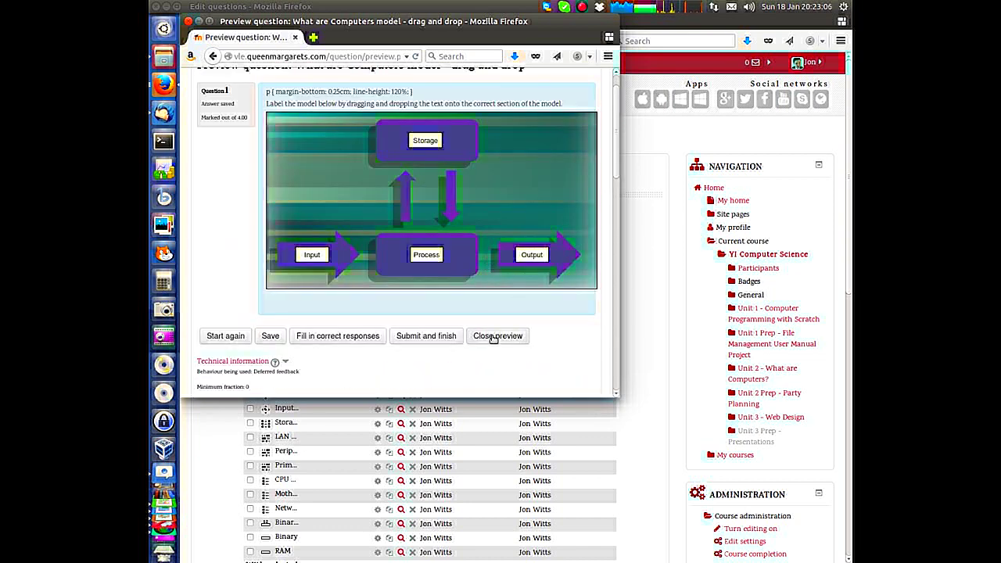
click(495, 336)
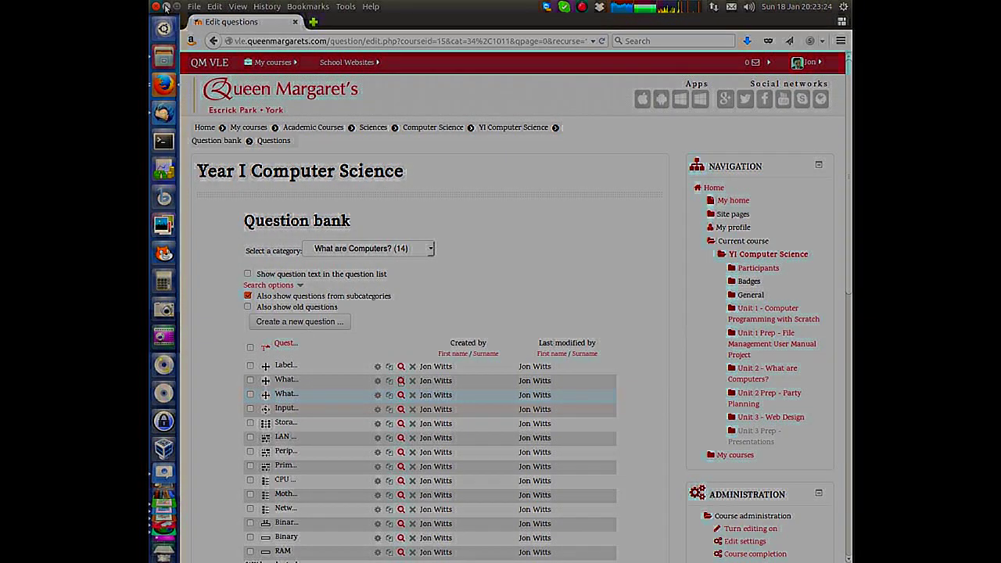
click(173, 8)
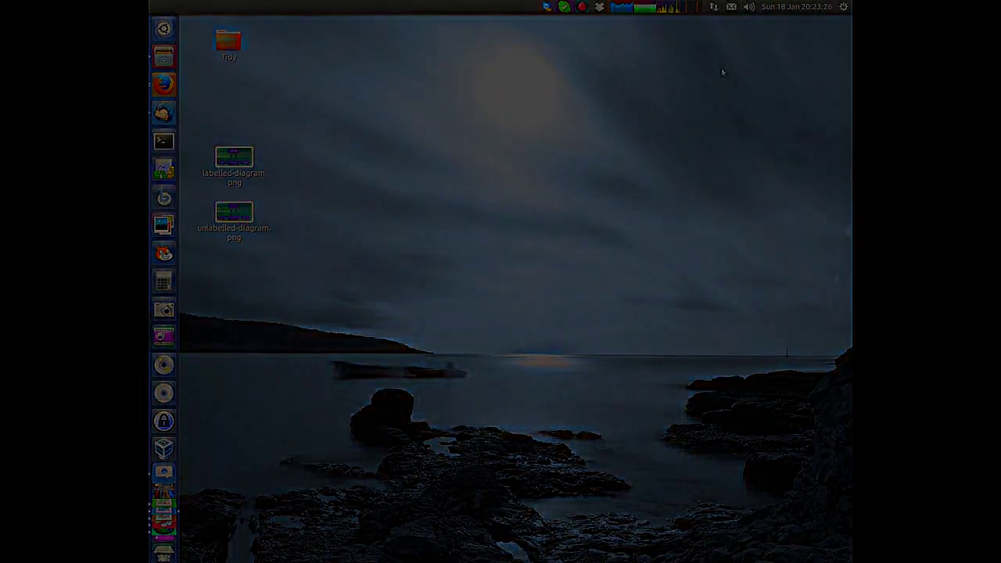